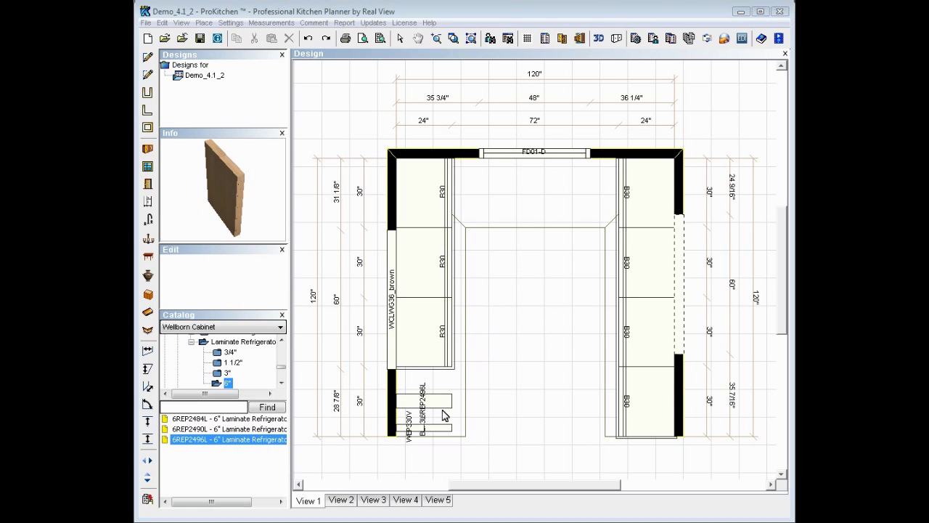
- Switch to View 2 and uncheck Visible for Room Elements > Wall Zones in Display Settings
{"action": "left_click", "coordinate": [347, 500]}
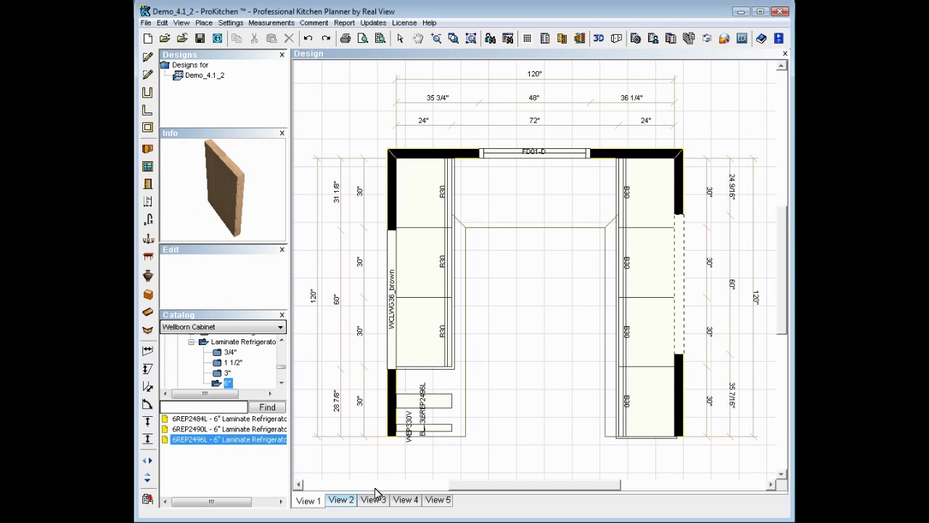
{"action": "right_click", "coordinate": [509, 301]}
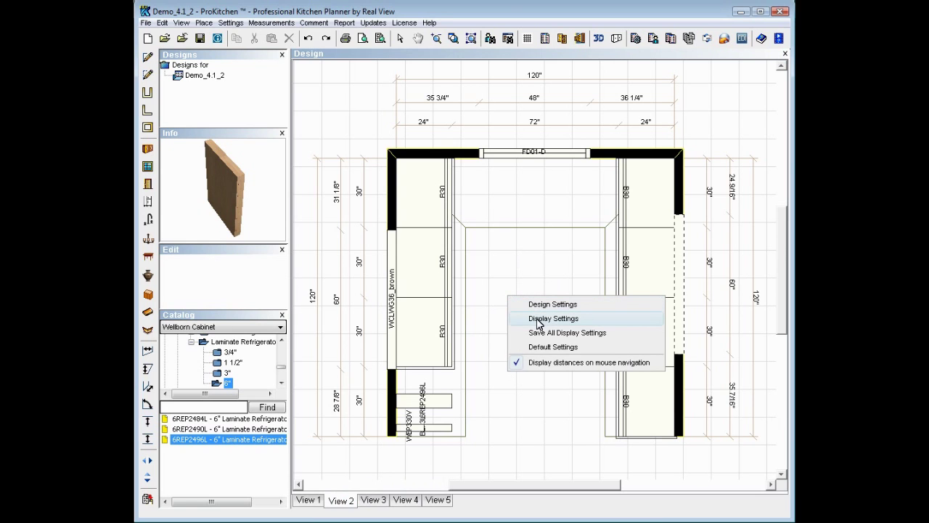
{"action": "left_click", "coordinate": [539, 320]}
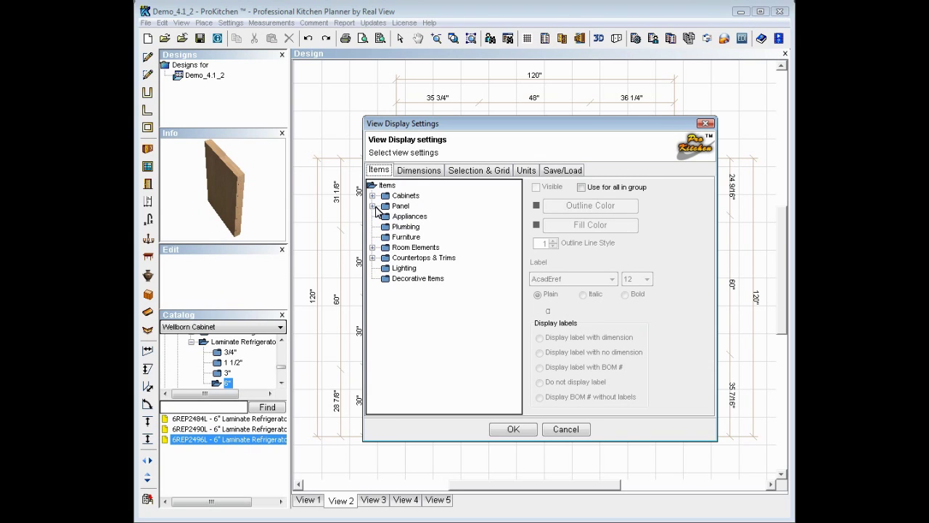
{"action": "left_click", "coordinate": [372, 248]}
{"action": "left_click", "coordinate": [418, 268]}
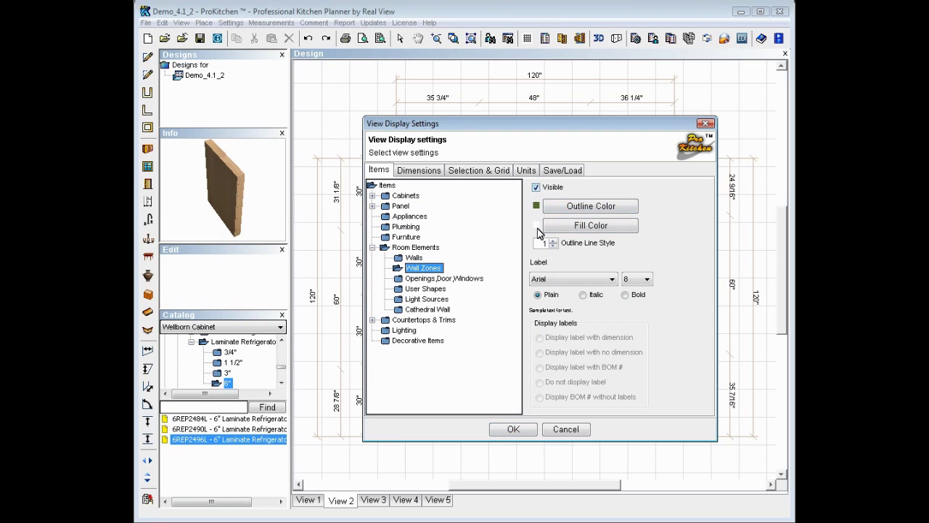
{"action": "left_click", "coordinate": [537, 188]}
{"action": "left_click", "coordinate": [516, 429]}
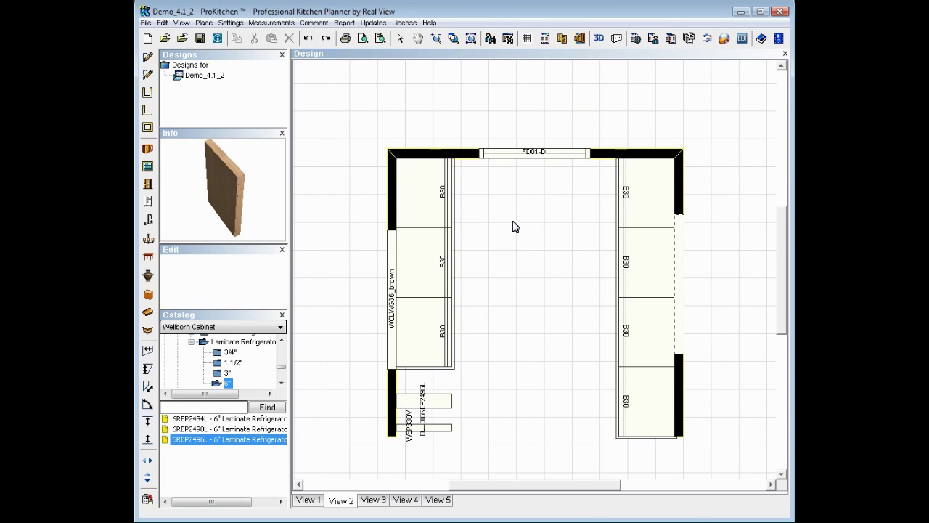
{"action": "left_click_drag", "start_coordinate": [515, 221], "coordinate": [524, 205]}
{"action": "left_click", "coordinate": [553, 191]}
{"action": "left_click", "coordinate": [471, 206]}
{"action": "key", "text": "Return"}
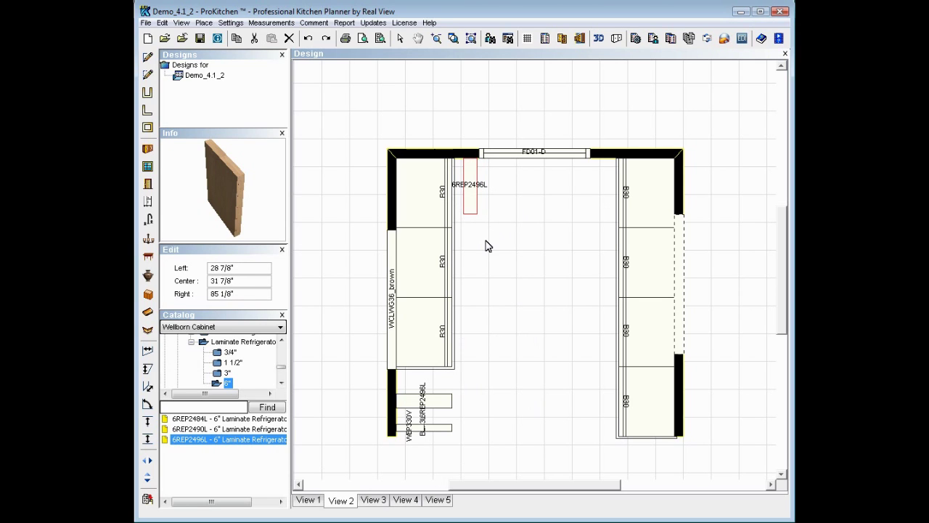
{"action": "key", "text": "Delete"}
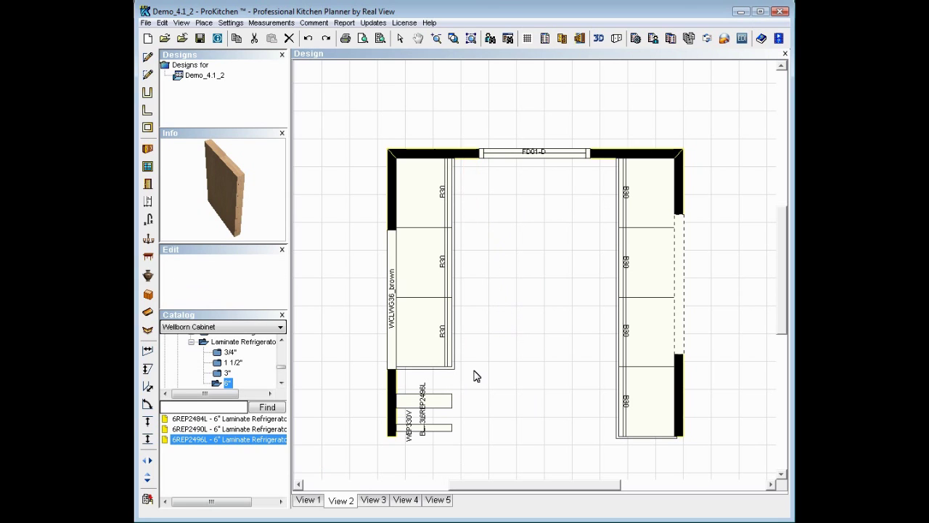
- Switch to View 3 and open its Display Settings at Panel > Base panels
{"action": "left_click", "coordinate": [375, 501]}
{"action": "right_click", "coordinate": [502, 308]}
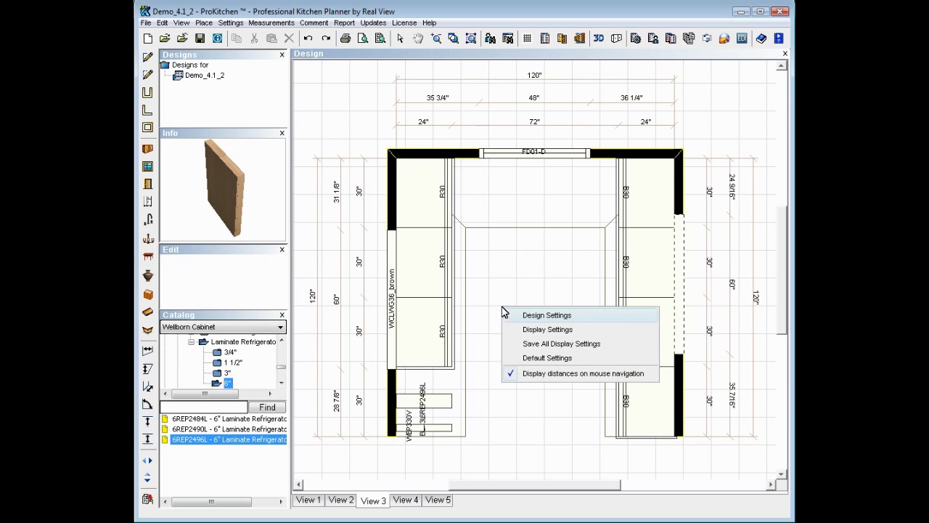
{"action": "left_click", "coordinate": [534, 331]}
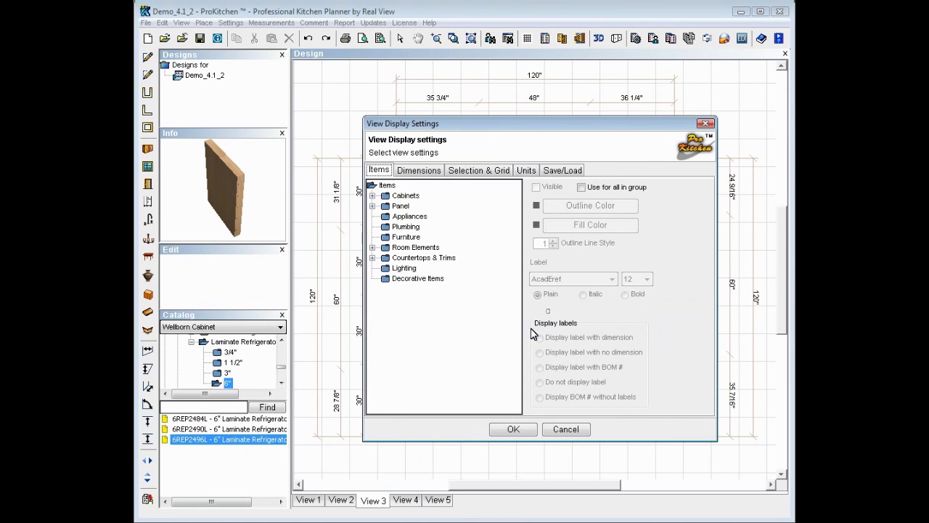
{"action": "left_click", "coordinate": [373, 206]}
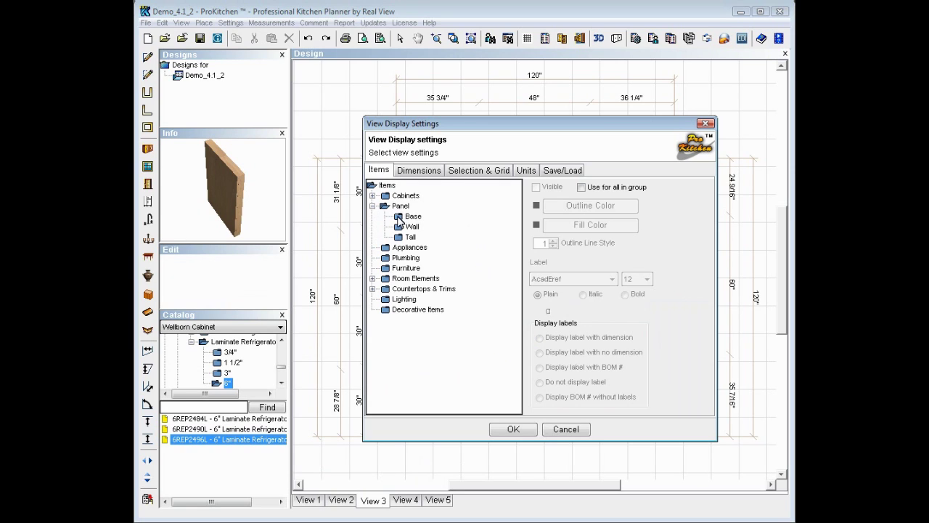
{"action": "left_click", "coordinate": [399, 218]}
- Toggle Base and Wall panel visibility individually, leaving both visible
{"action": "left_click", "coordinate": [536, 187]}
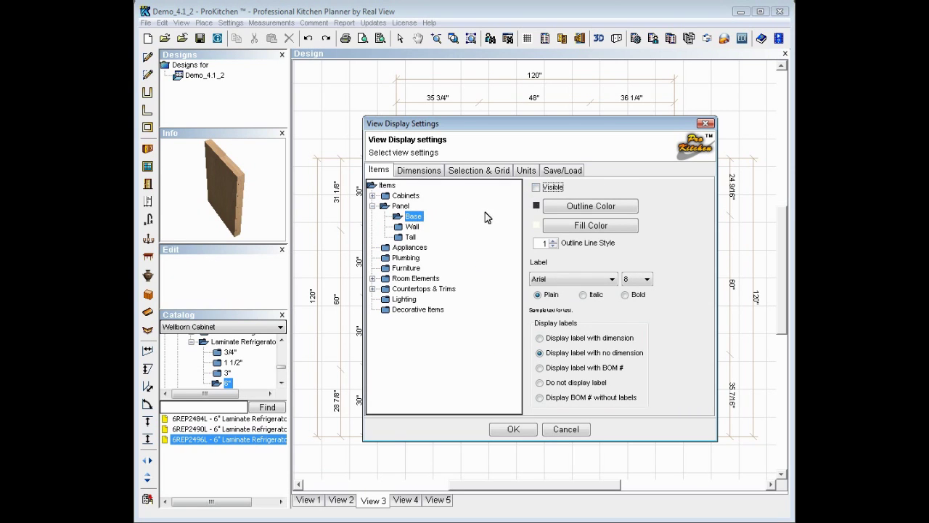
{"action": "left_click", "coordinate": [413, 228]}
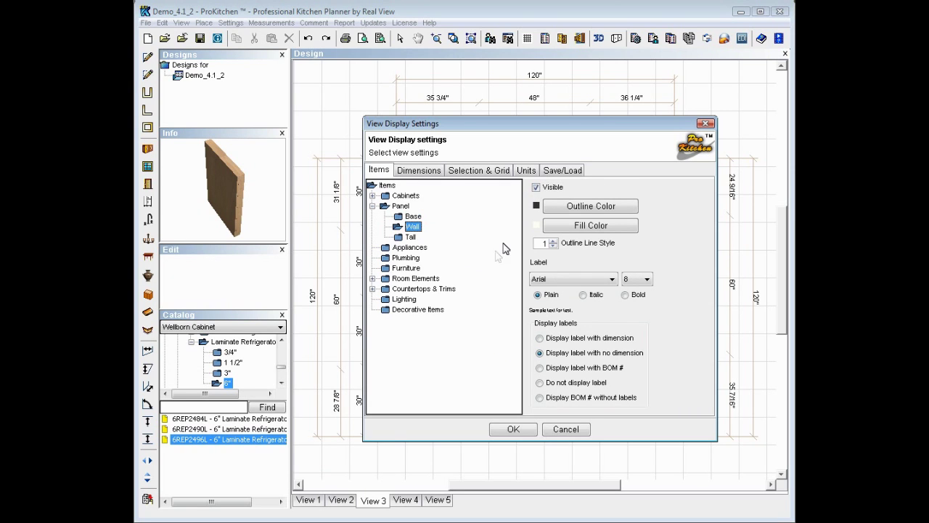
{"action": "left_click", "coordinate": [537, 187]}
{"action": "left_click", "coordinate": [428, 228]}
{"action": "left_click", "coordinate": [413, 217]}
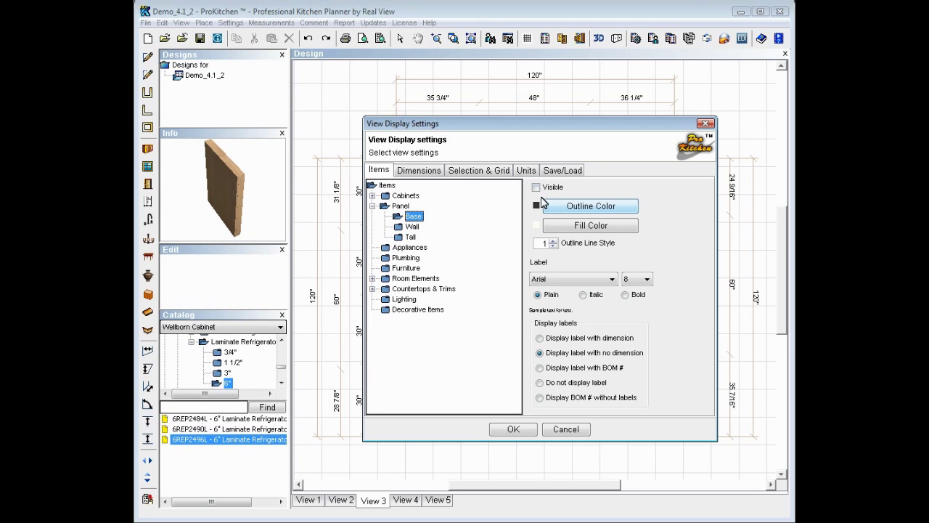
{"action": "left_click", "coordinate": [538, 189]}
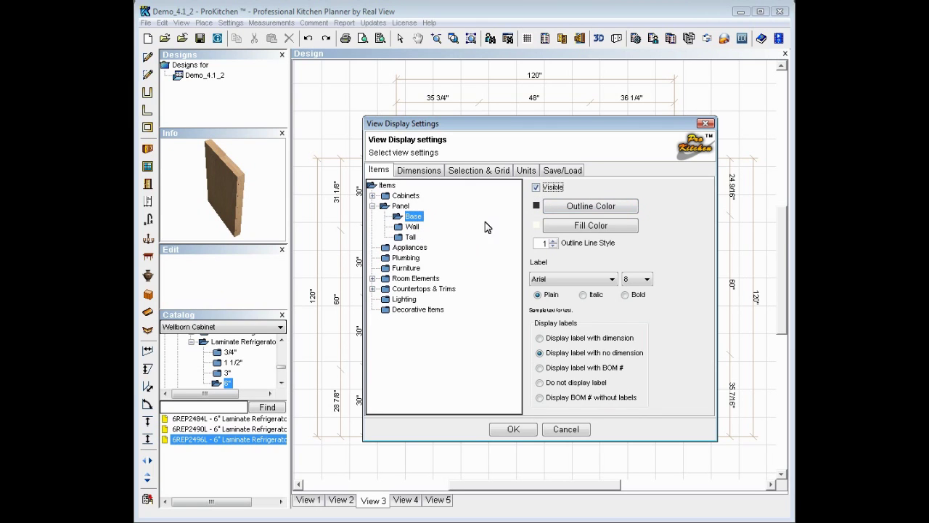
- For the whole Panel group, enable Use for all in group, uncheck Visible and apply
{"action": "left_click", "coordinate": [402, 206]}
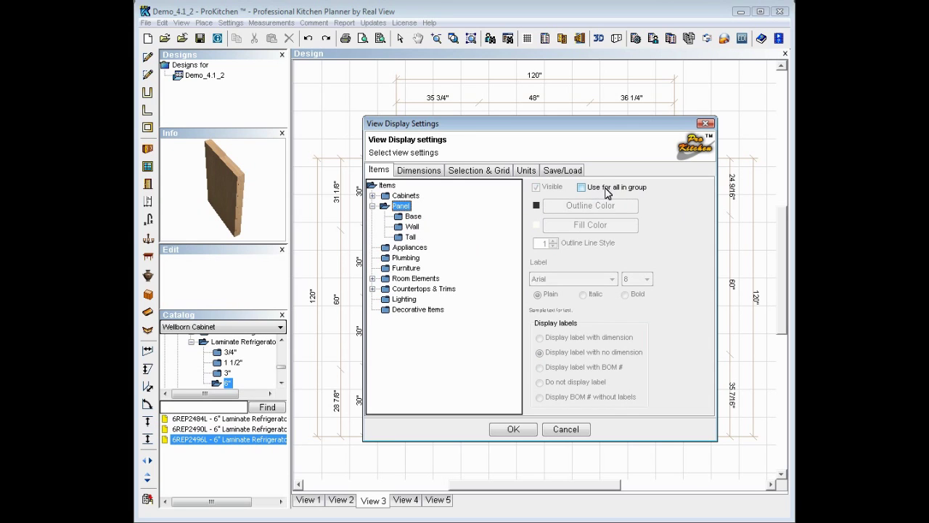
{"action": "left_click", "coordinate": [582, 187]}
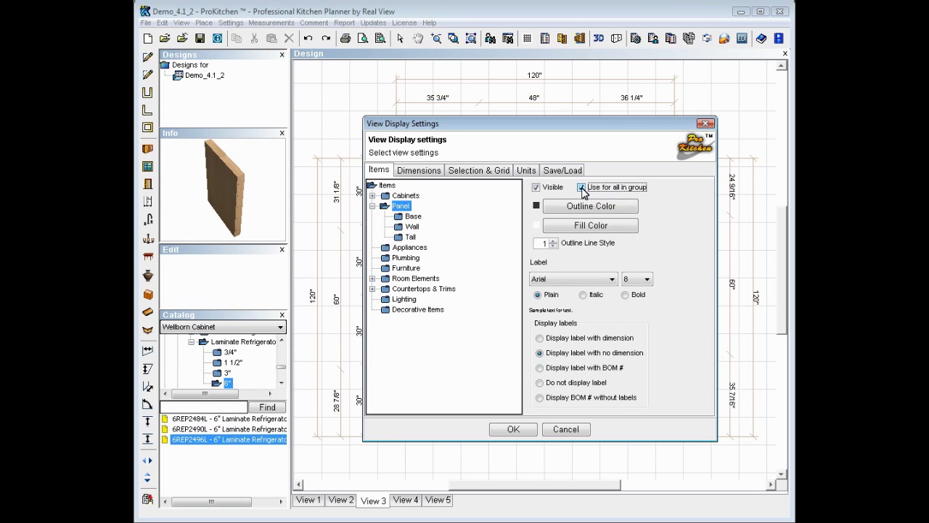
{"action": "left_click", "coordinate": [537, 188]}
{"action": "left_click", "coordinate": [513, 430]}
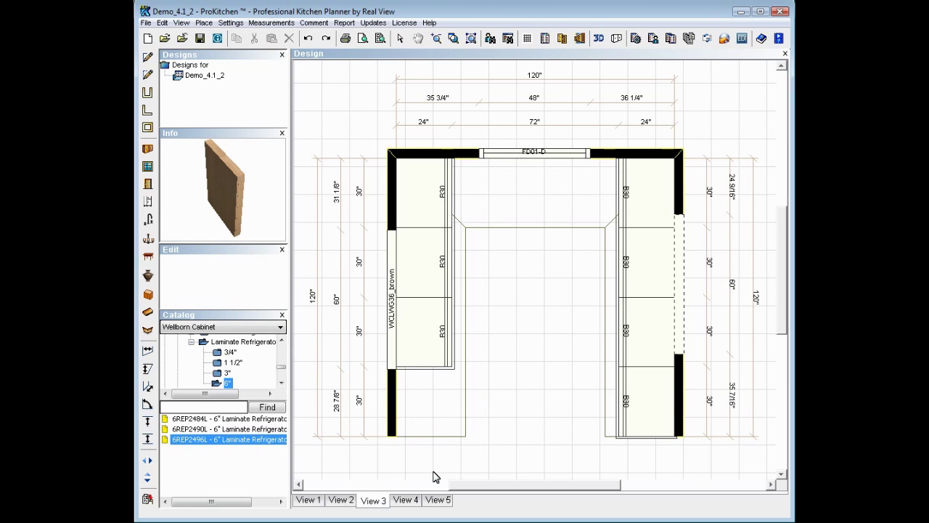
- Uncheck Visible for Countertops & Trims > Molding > Toekick Molding in View 3's Display Settings
{"action": "right_click", "coordinate": [491, 367]}
{"action": "left_click", "coordinate": [539, 383]}
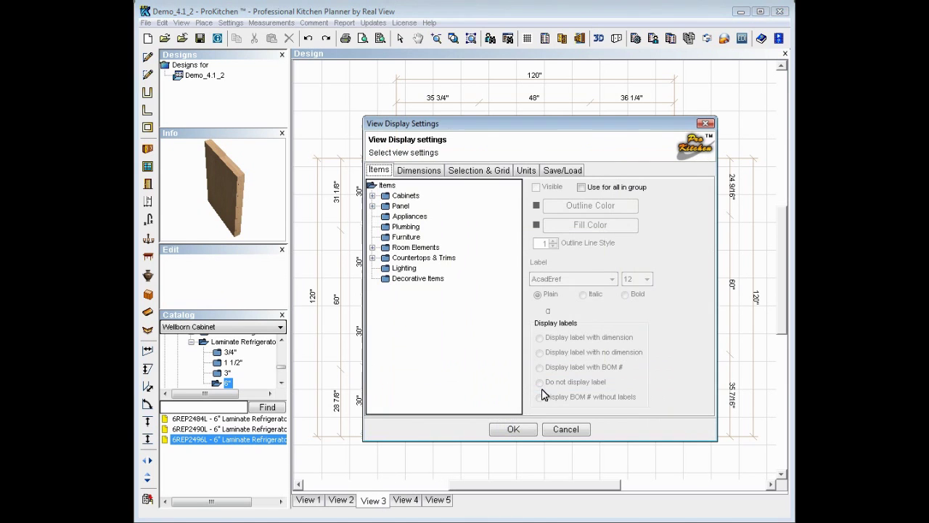
{"action": "left_click", "coordinate": [373, 258]}
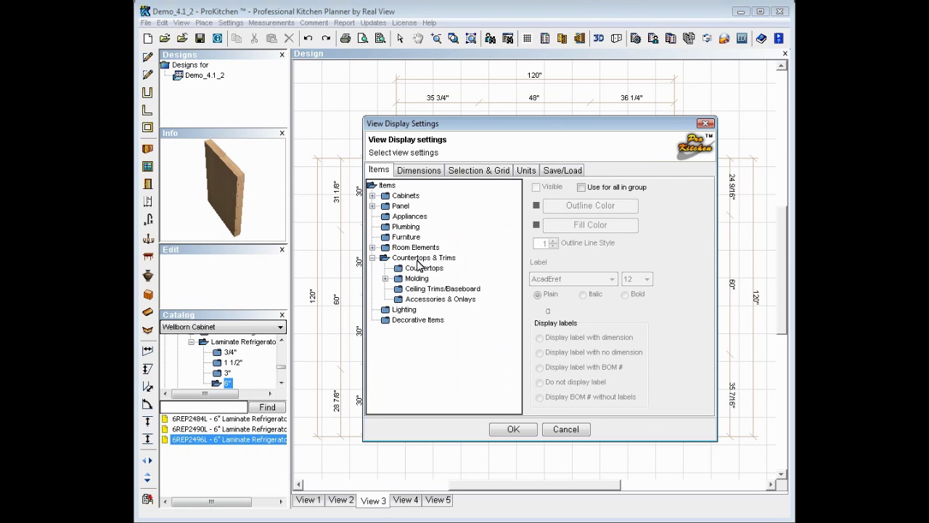
{"action": "left_click", "coordinate": [385, 279]}
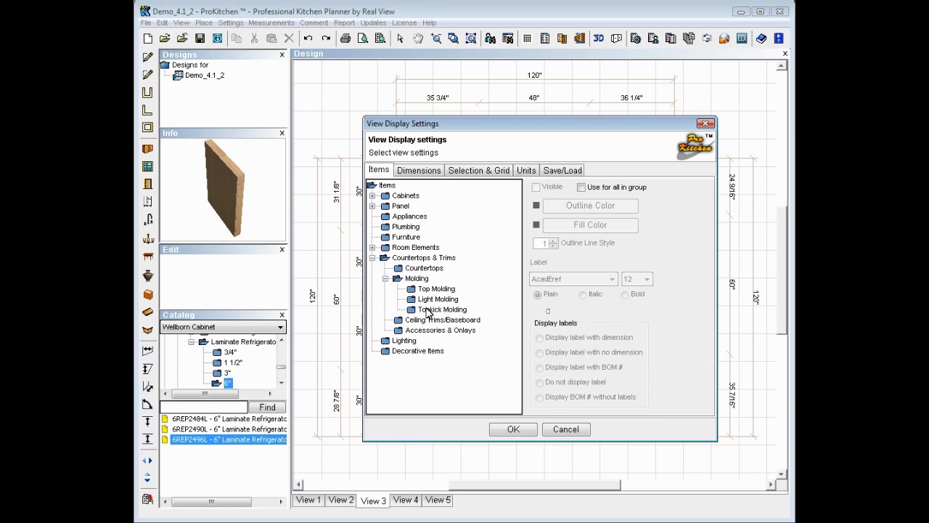
{"action": "left_click", "coordinate": [418, 310]}
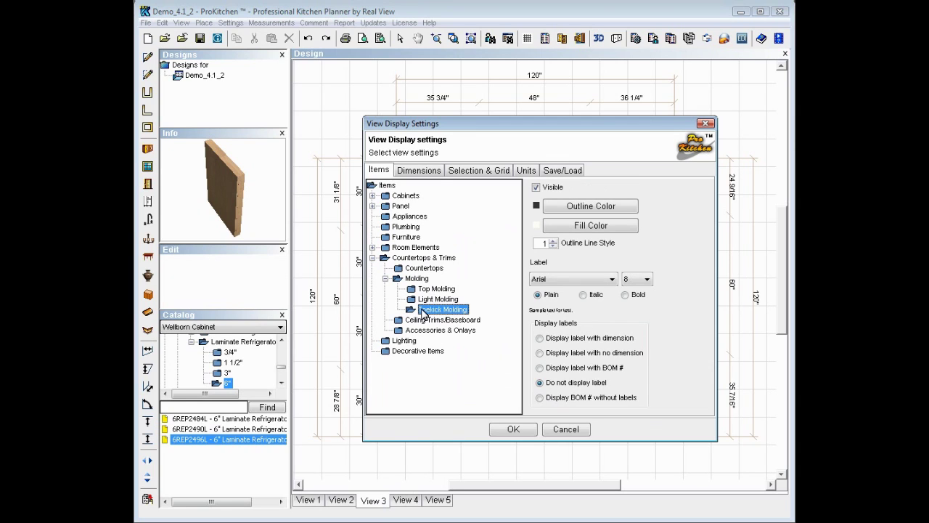
{"action": "left_click", "coordinate": [537, 188]}
{"action": "left_click", "coordinate": [515, 430]}
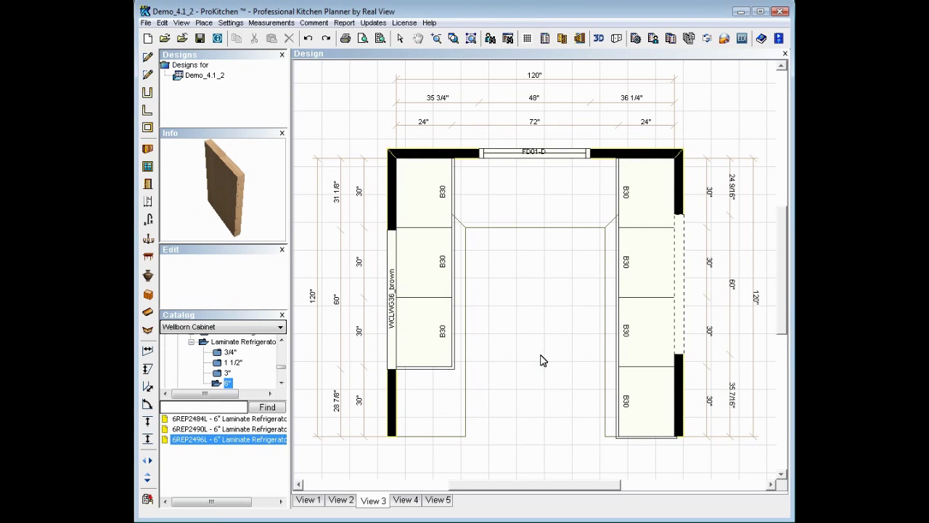
- Uncheck Visible for Room Elements > Openings, Door, Windows in View 3's Display Settings
{"action": "right_click", "coordinate": [511, 353]}
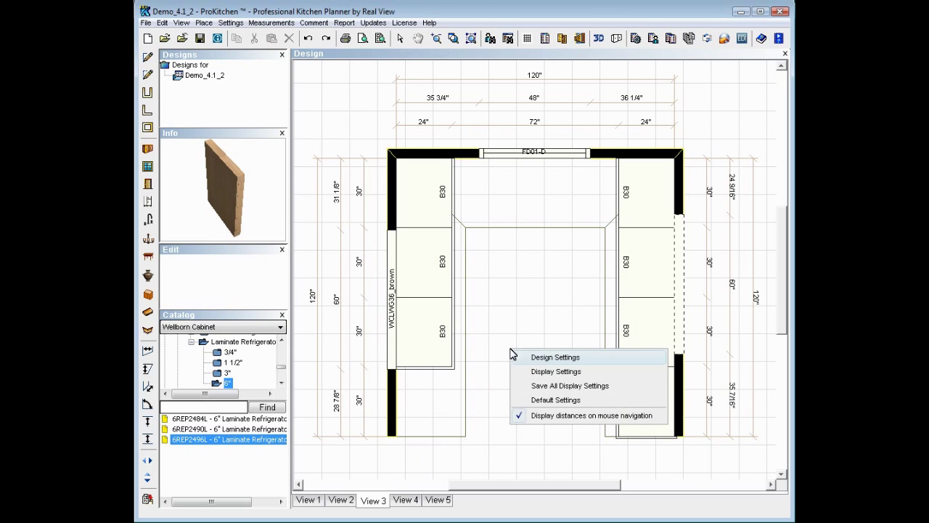
{"action": "left_click", "coordinate": [537, 372]}
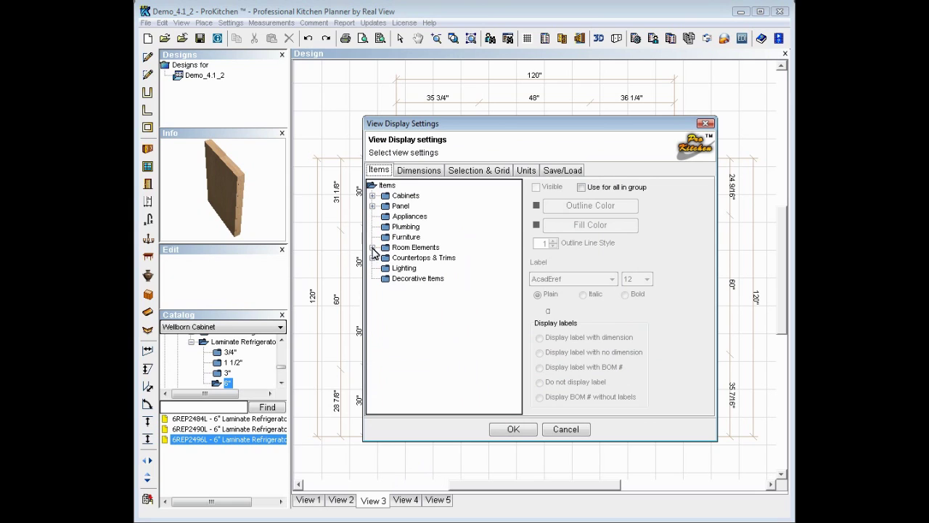
{"action": "left_click", "coordinate": [372, 248]}
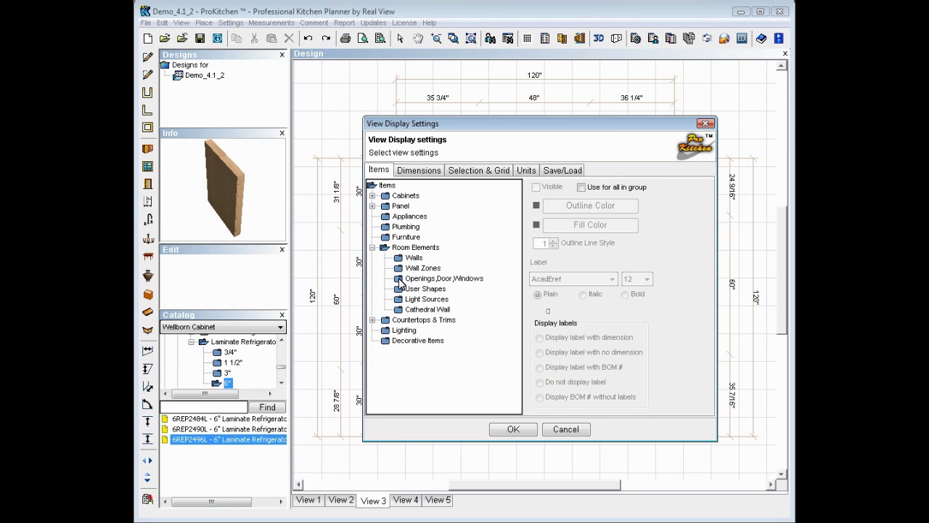
{"action": "left_click", "coordinate": [400, 280]}
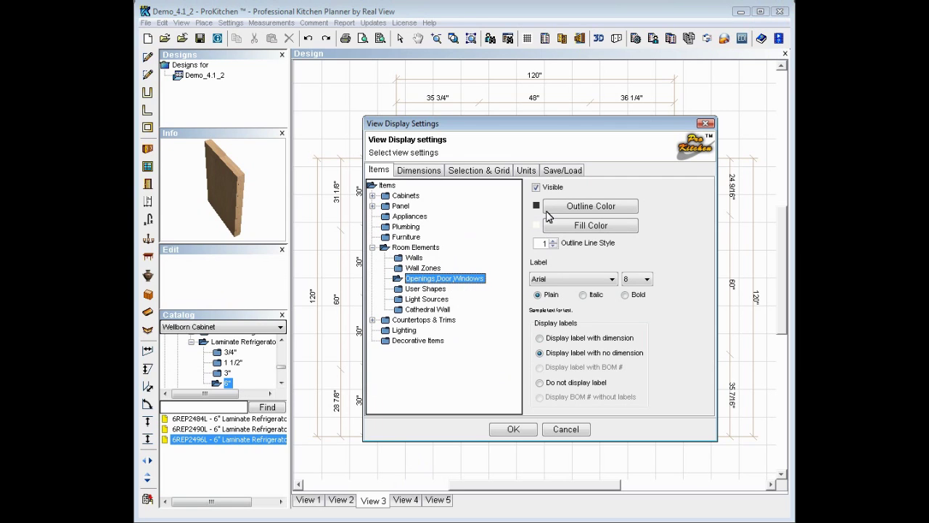
{"action": "left_click", "coordinate": [536, 188]}
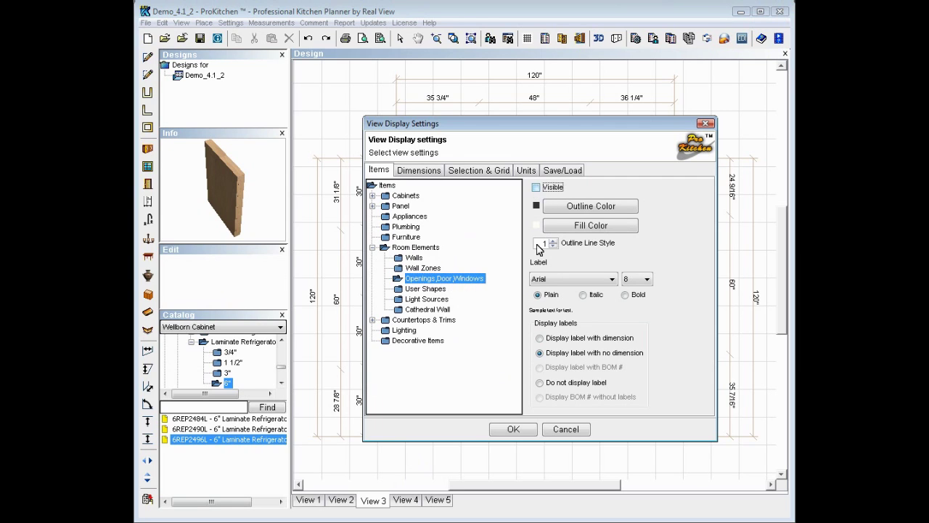
{"action": "left_click", "coordinate": [514, 430]}
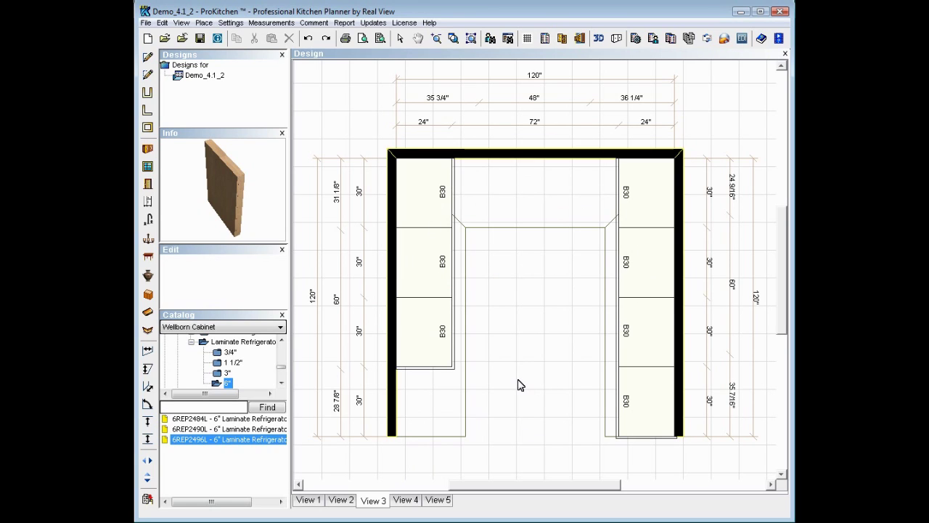
- Switch to View 4 and set the Selection & Grid selection colour to blue
{"action": "left_click", "coordinate": [405, 499]}
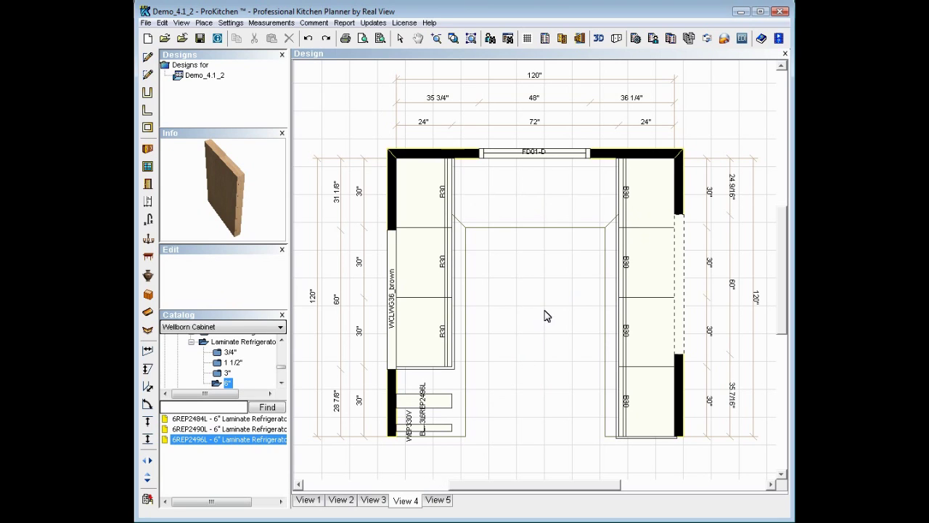
{"action": "right_click", "coordinate": [496, 290]}
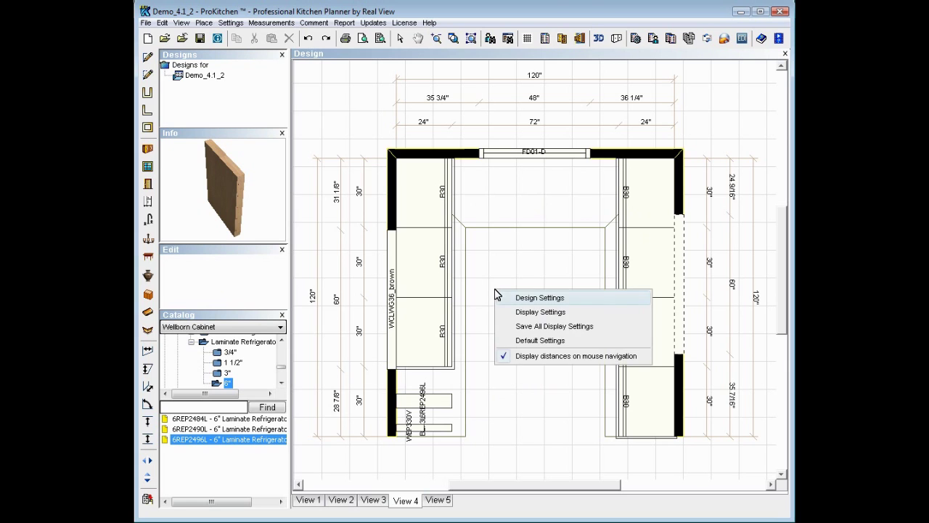
{"action": "left_click", "coordinate": [536, 312]}
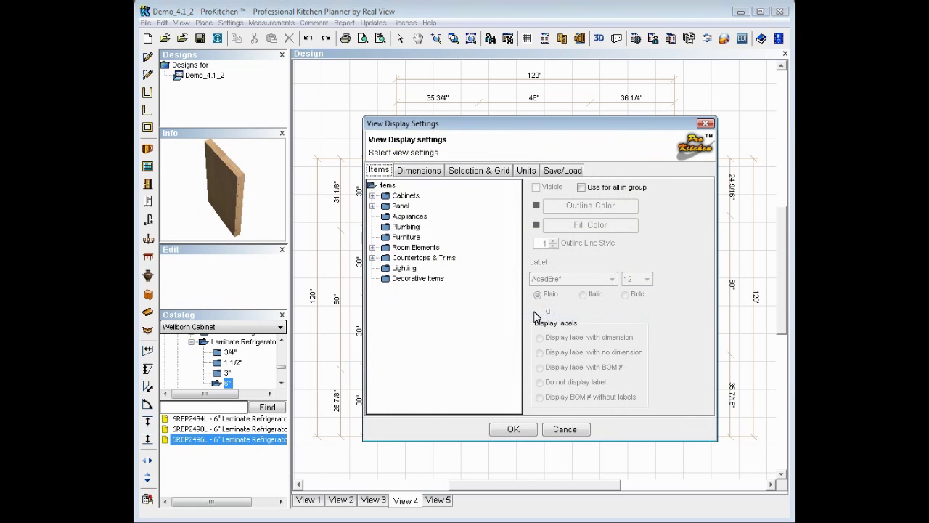
{"action": "left_click", "coordinate": [479, 171]}
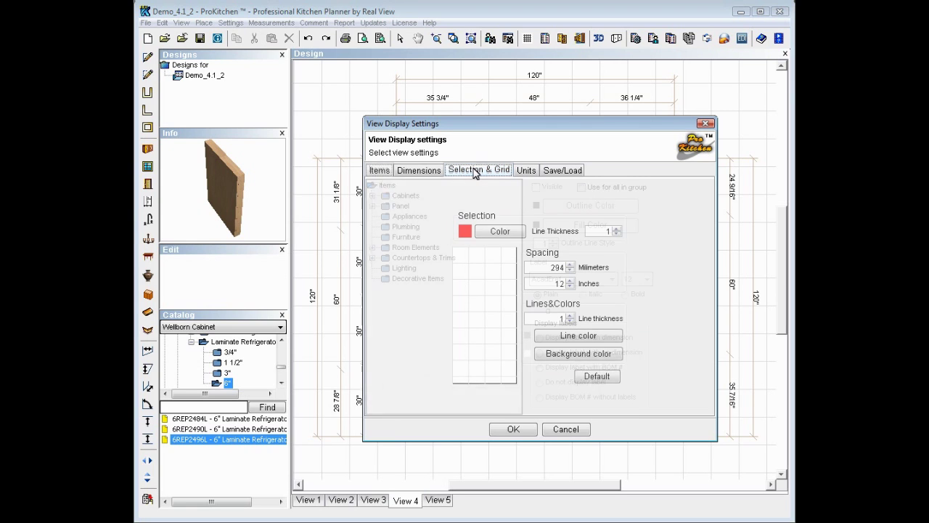
{"action": "left_click", "coordinate": [501, 232]}
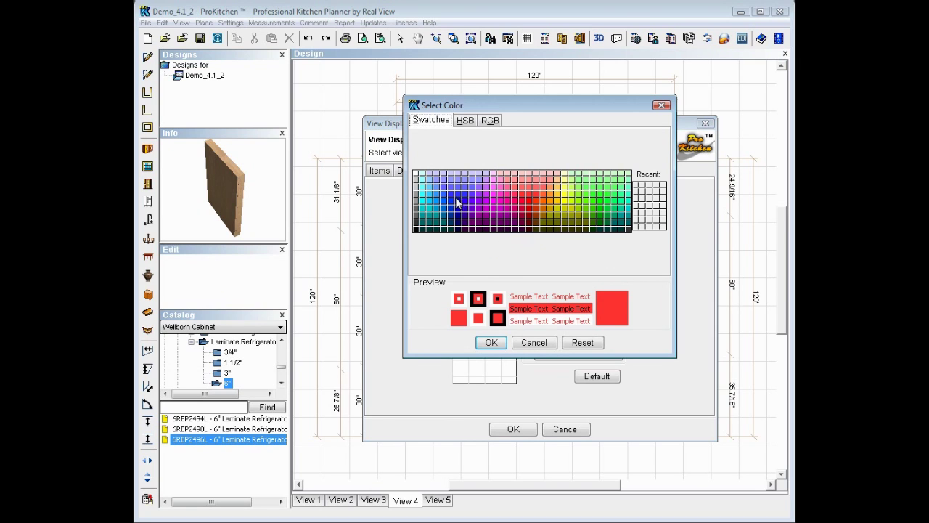
{"action": "left_click", "coordinate": [470, 215]}
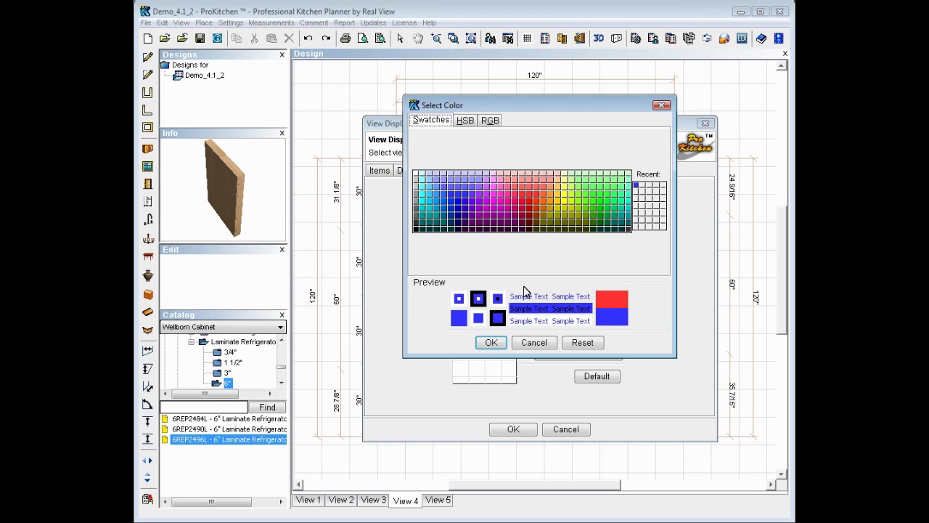
{"action": "left_click", "coordinate": [492, 342]}
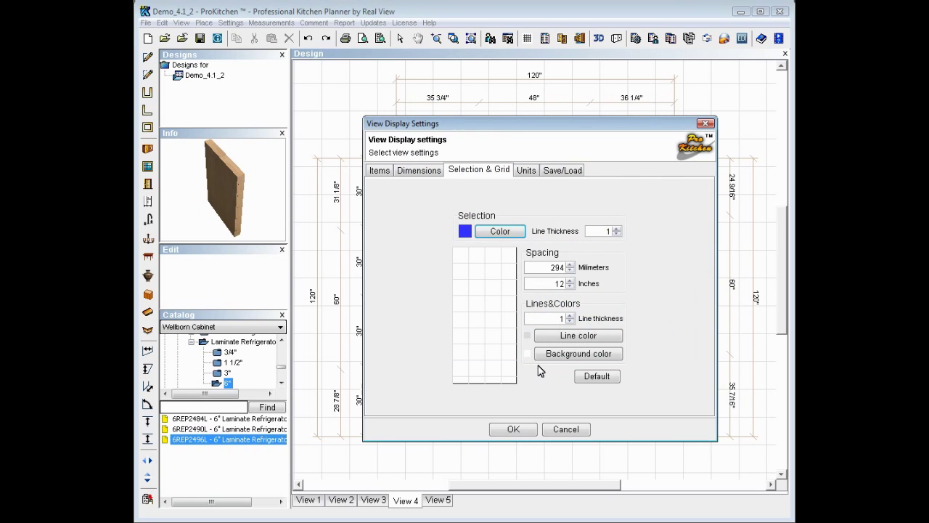
{"action": "left_click", "coordinate": [514, 429]}
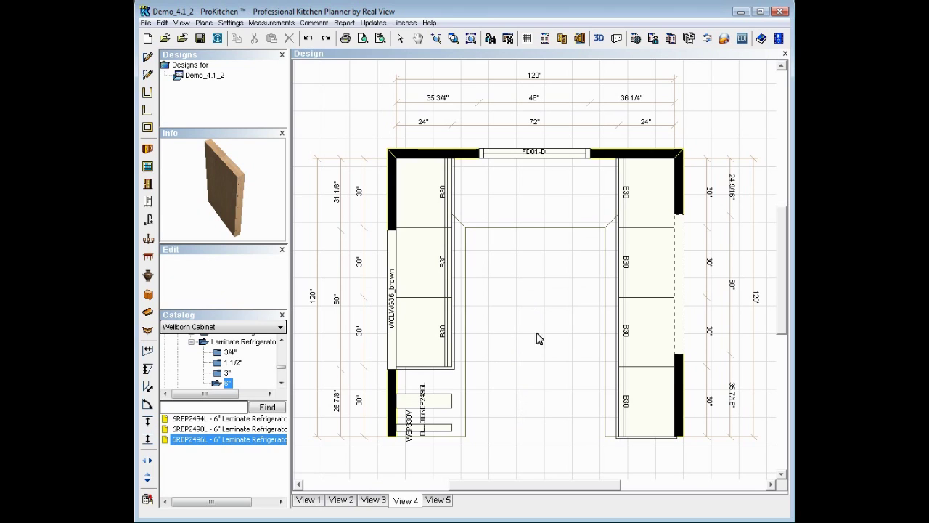
- Select the refrigerator, wall and base cabinets and FD01-D window to check the blue outline, then deselect
{"action": "left_click", "coordinate": [441, 407]}
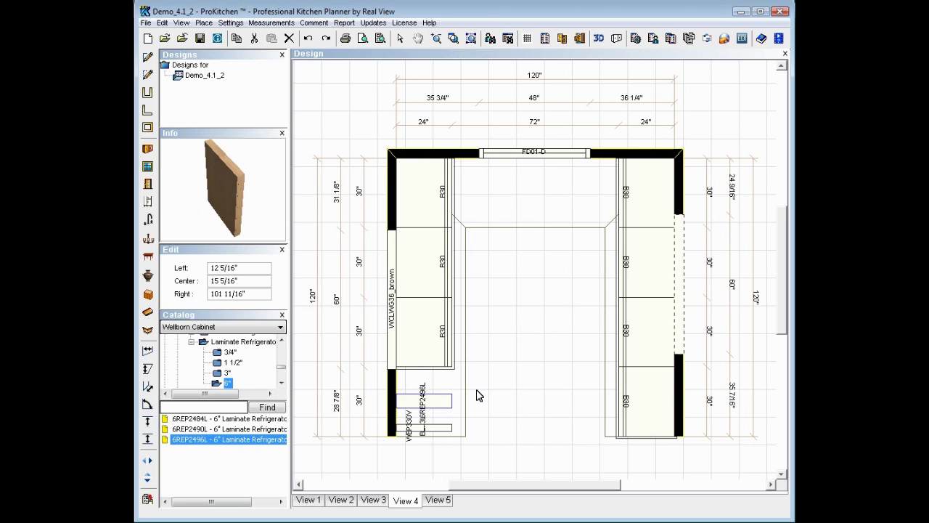
{"action": "left_click", "coordinate": [501, 361]}
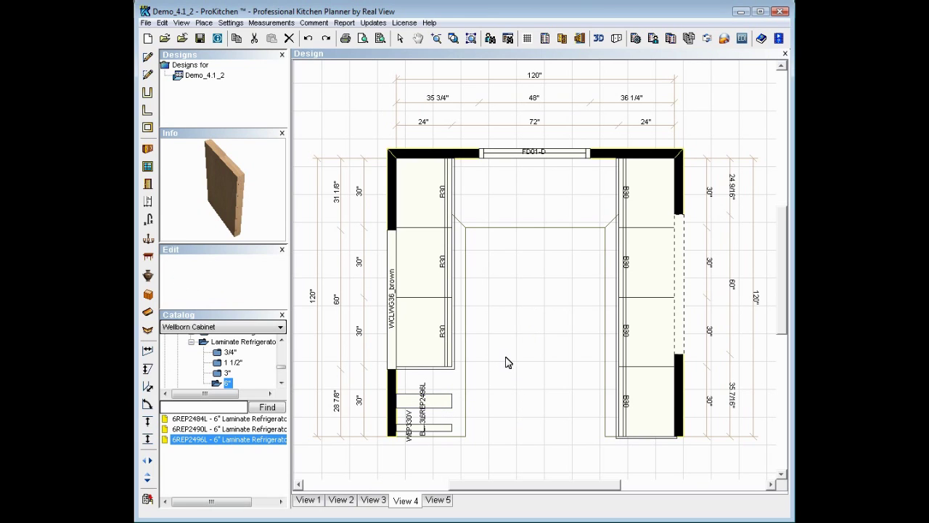
{"action": "left_click", "coordinate": [395, 308]}
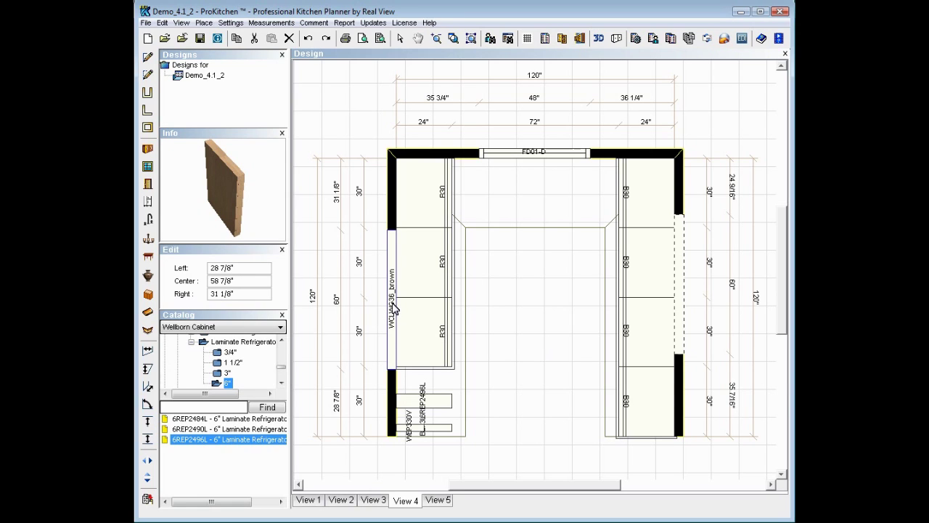
{"action": "left_click", "coordinate": [420, 292]}
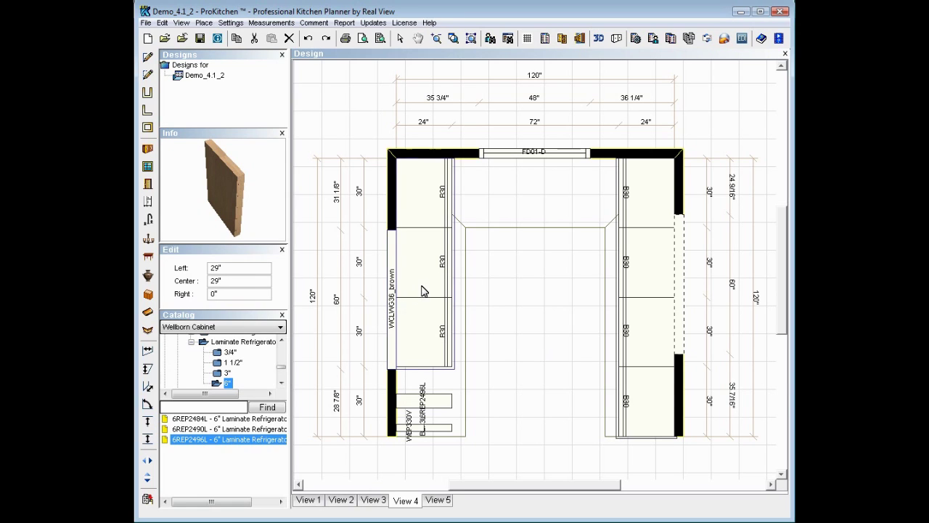
{"action": "left_click", "coordinate": [643, 294]}
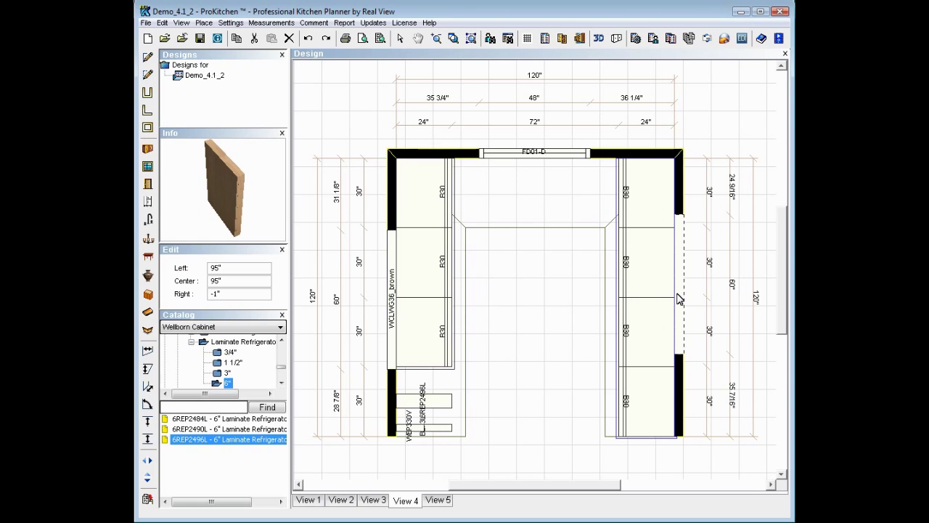
{"action": "left_click", "coordinate": [537, 157]}
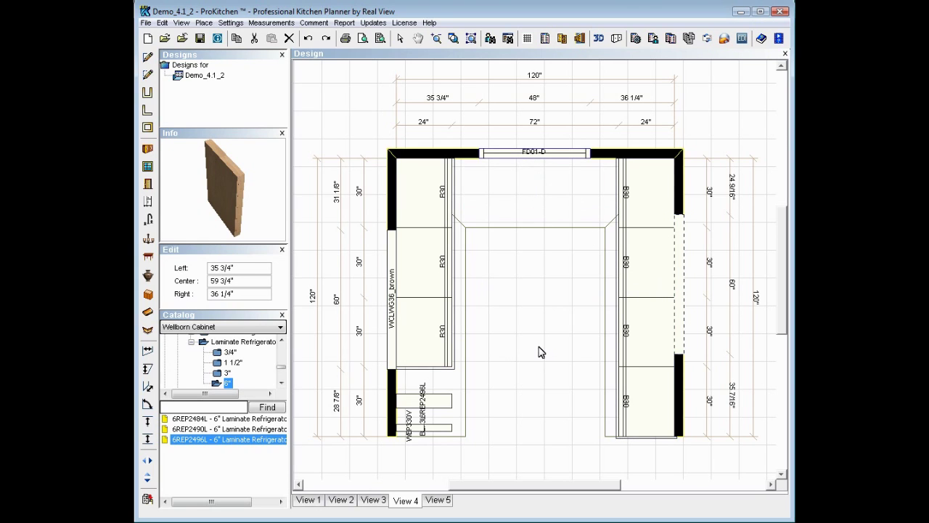
{"action": "left_click", "coordinate": [526, 308]}
- Reopen View 4's Selection & Grid settings and set the grid line colour to pink
{"action": "right_click", "coordinate": [517, 293]}
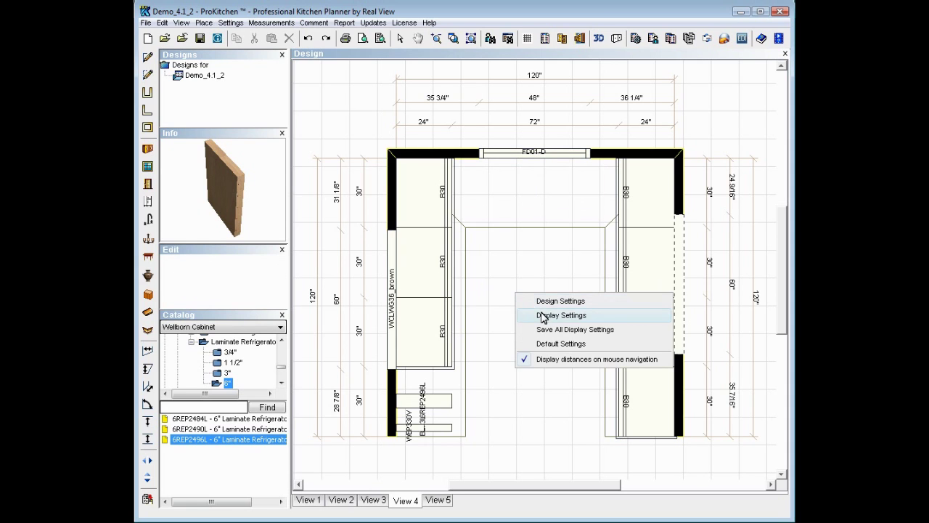
{"action": "left_click", "coordinate": [541, 316]}
{"action": "left_click", "coordinate": [496, 171]}
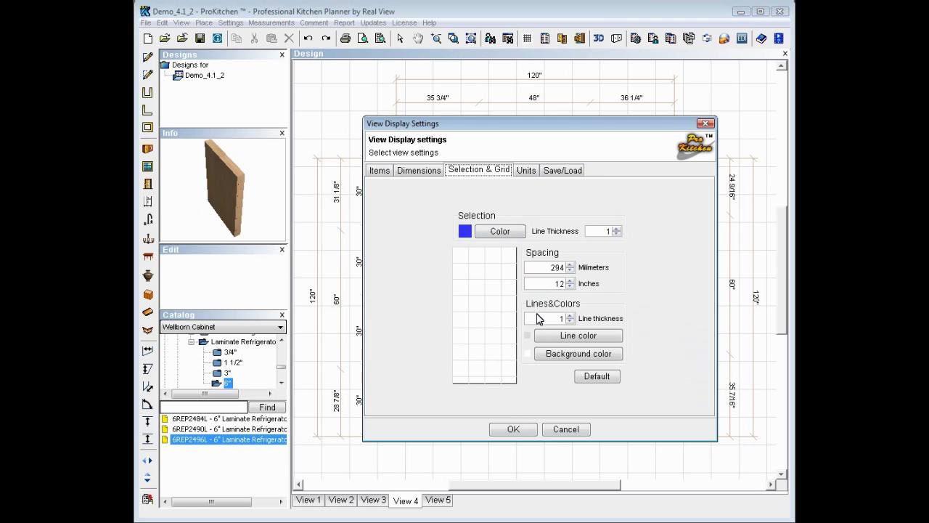
{"action": "left_click", "coordinate": [581, 337]}
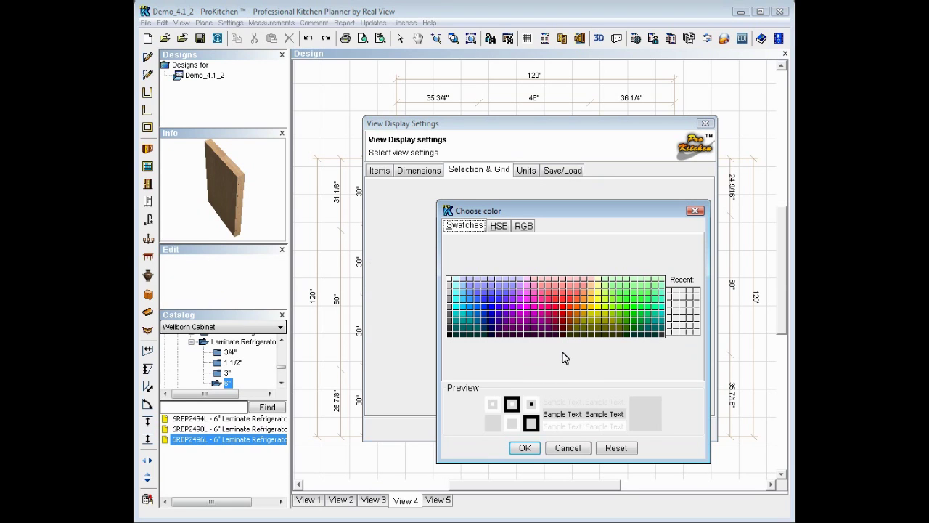
{"action": "left_click", "coordinate": [531, 300]}
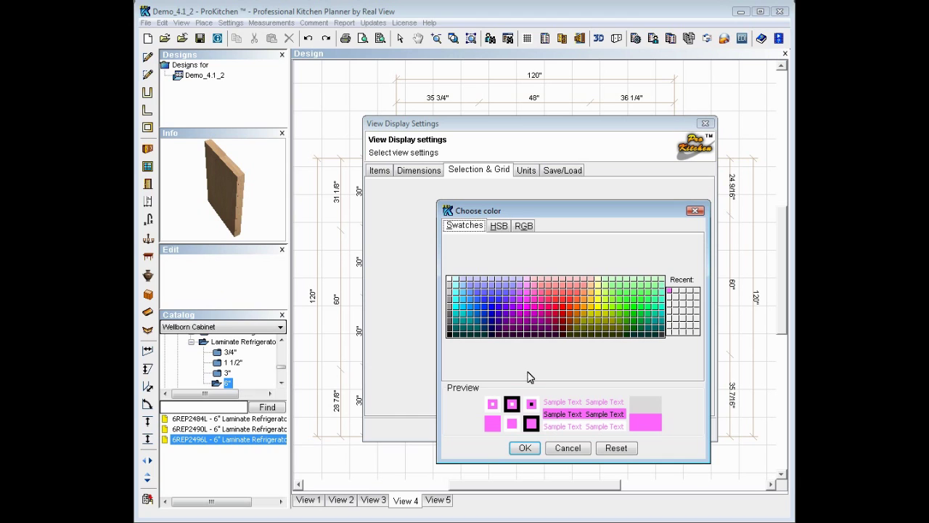
{"action": "left_click", "coordinate": [525, 448]}
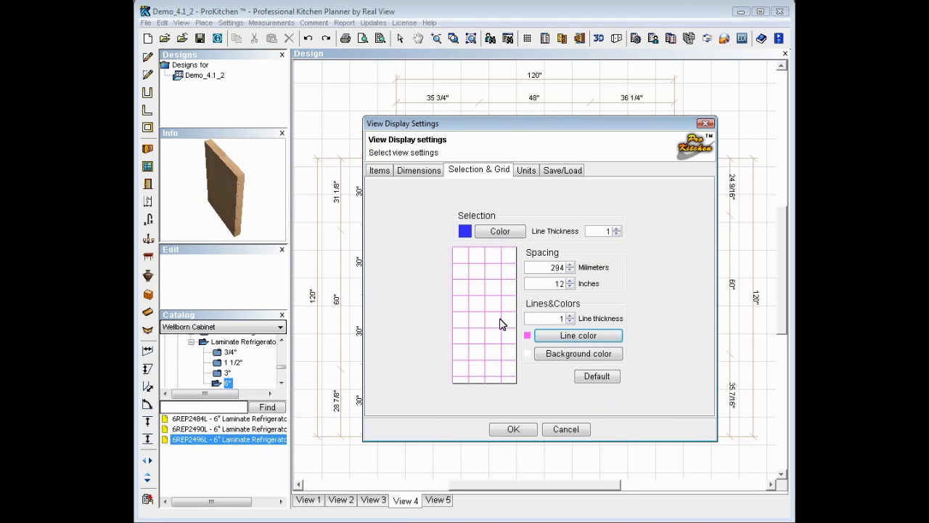
- Set the plan background colour to a deep green and apply the settings
{"action": "left_click", "coordinate": [555, 356]}
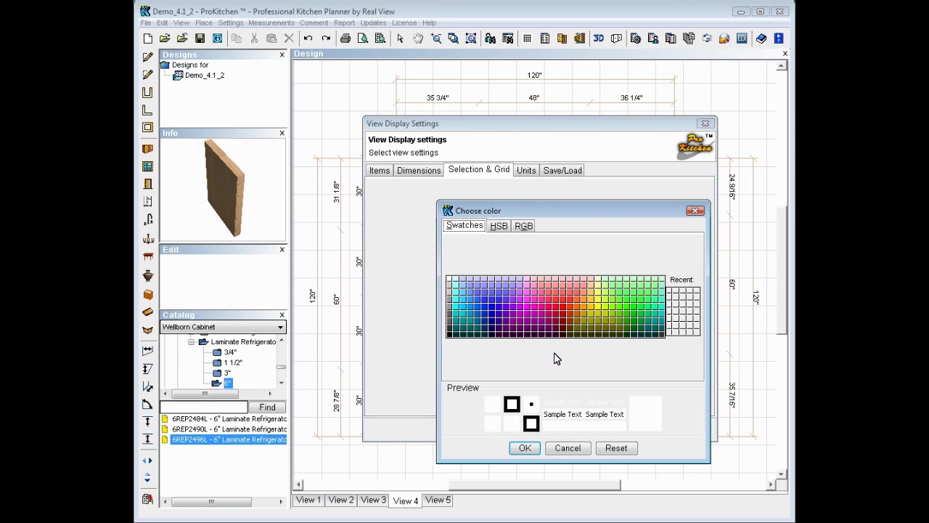
{"action": "left_click", "coordinate": [629, 297]}
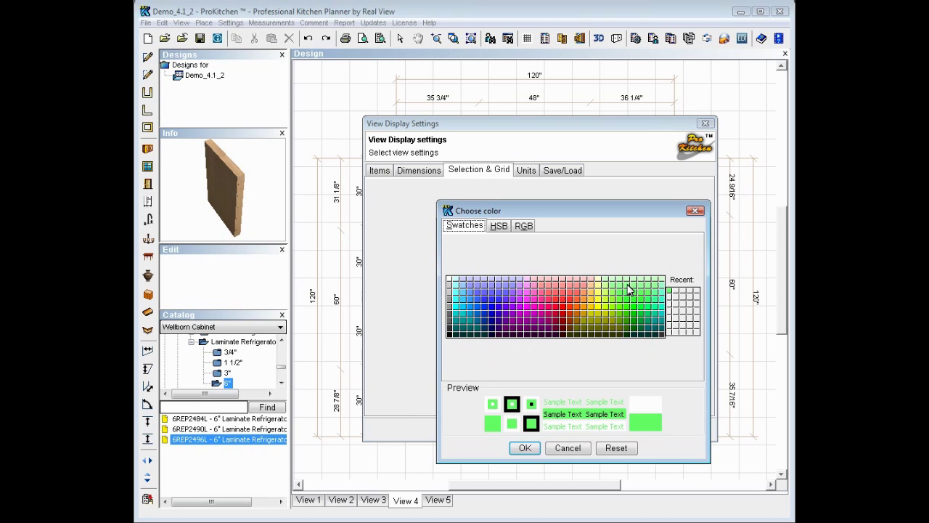
{"action": "left_click", "coordinate": [629, 289]}
{"action": "left_click", "coordinate": [620, 295]}
{"action": "left_click", "coordinate": [526, 448]}
{"action": "left_click", "coordinate": [521, 434]}
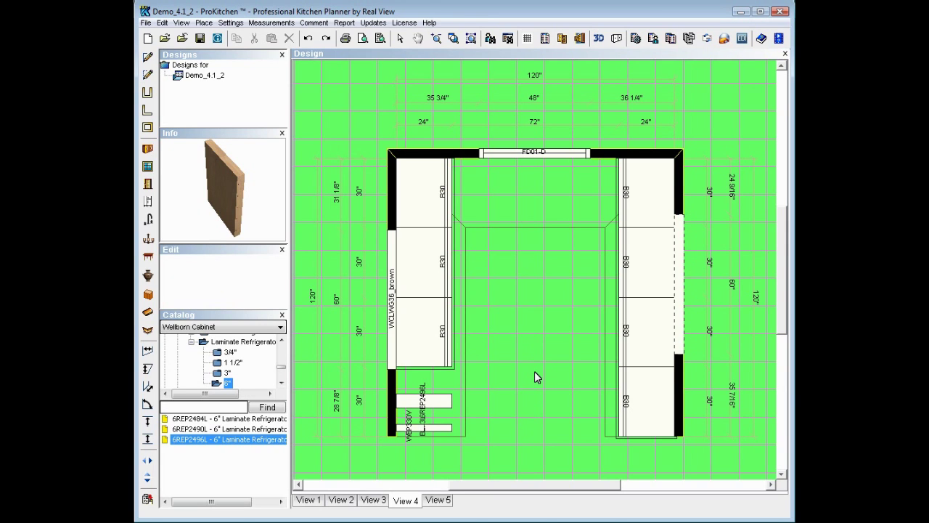
{"action": "left_click", "coordinate": [390, 306]}
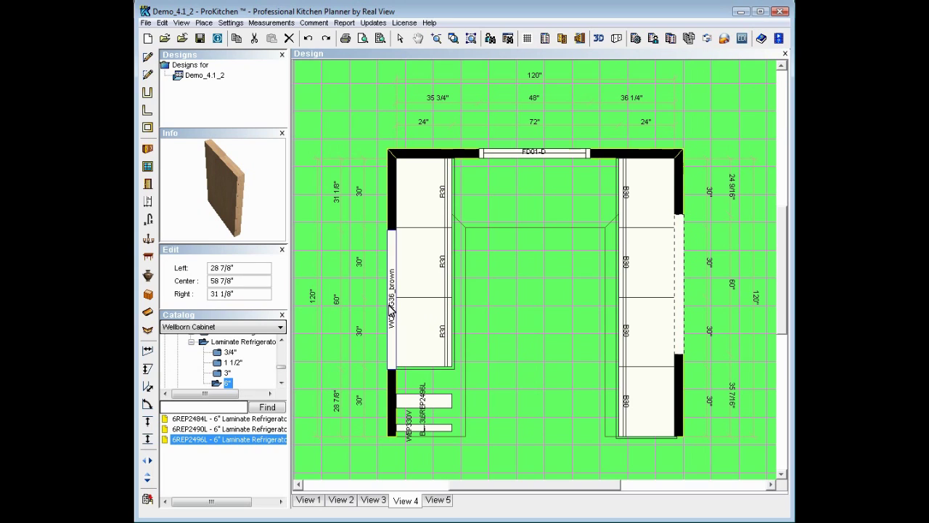
{"action": "left_click", "coordinate": [434, 405]}
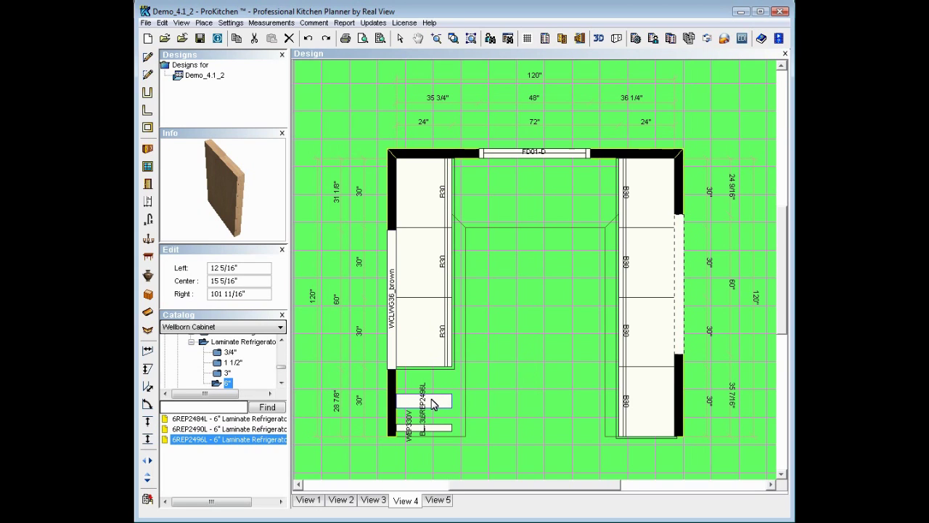
{"action": "left_click", "coordinate": [523, 350]}
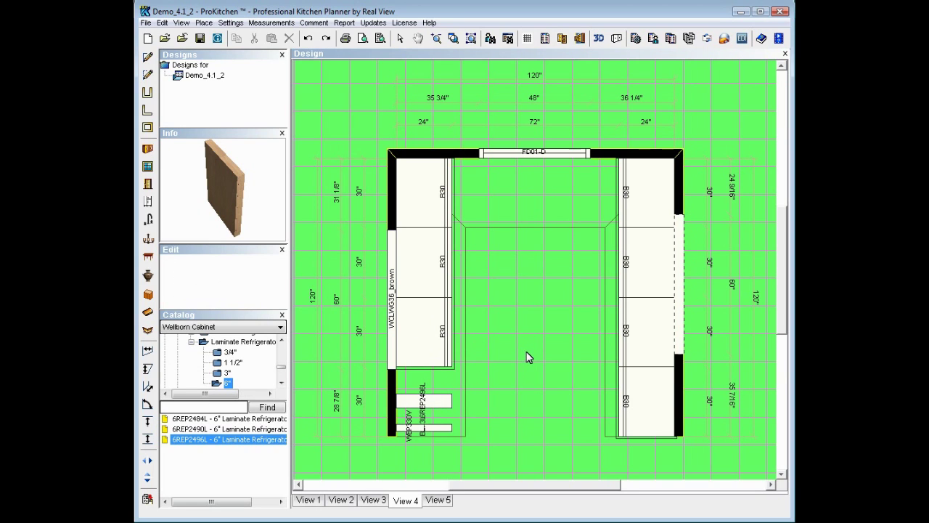
- Set View 4's grid Line thickness to 4 under Selection & Grid and apply
{"action": "right_click", "coordinate": [523, 296]}
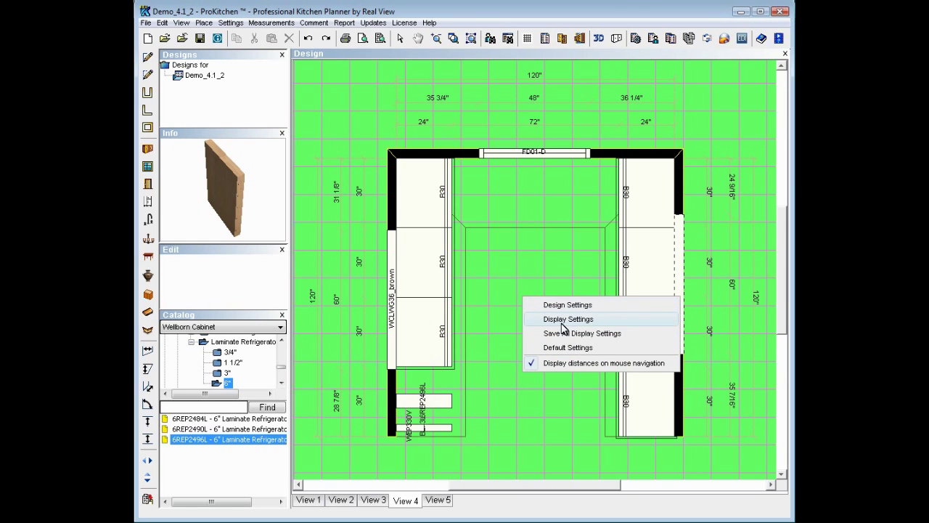
{"action": "left_click", "coordinate": [566, 320]}
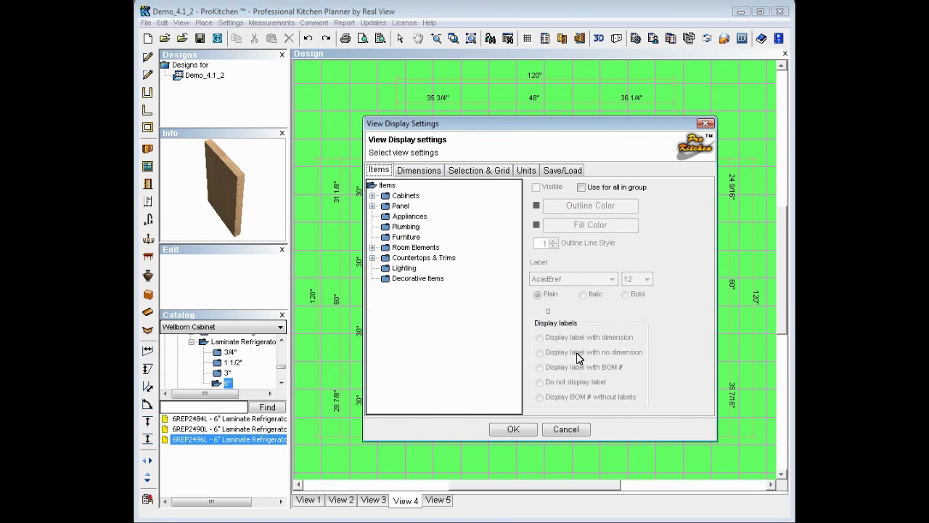
{"action": "left_click", "coordinate": [490, 175]}
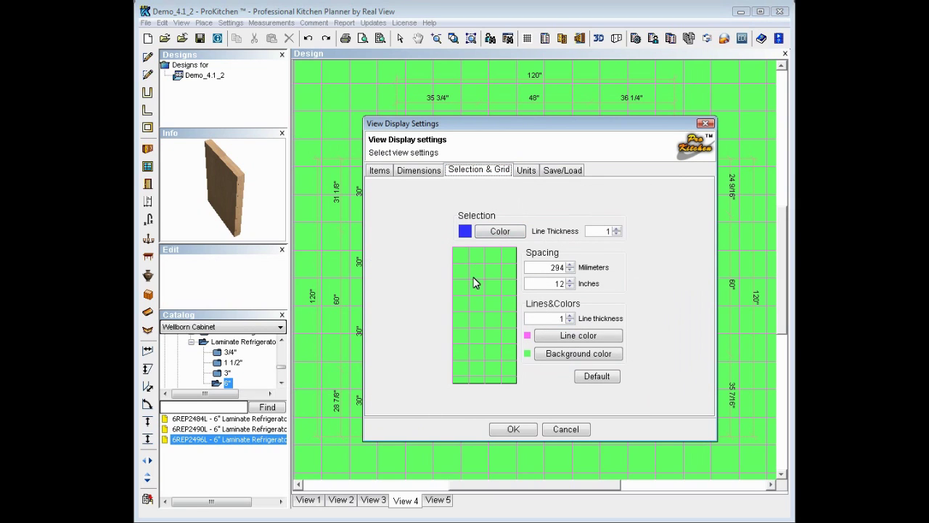
{"action": "left_click", "coordinate": [571, 316]}
{"action": "left_click", "coordinate": [571, 315]}
{"action": "left_click", "coordinate": [571, 316]}
{"action": "left_click", "coordinate": [571, 316]}
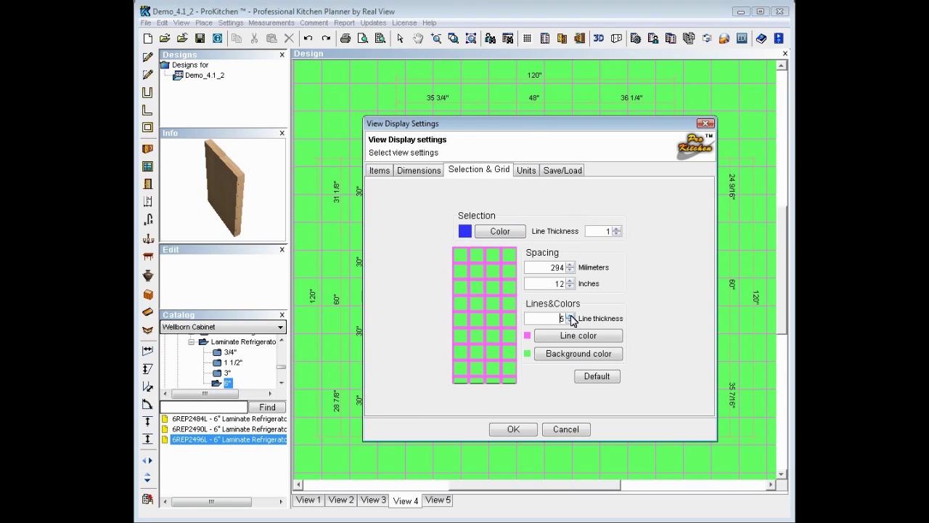
{"action": "left_click", "coordinate": [570, 321]}
{"action": "left_click", "coordinate": [513, 428]}
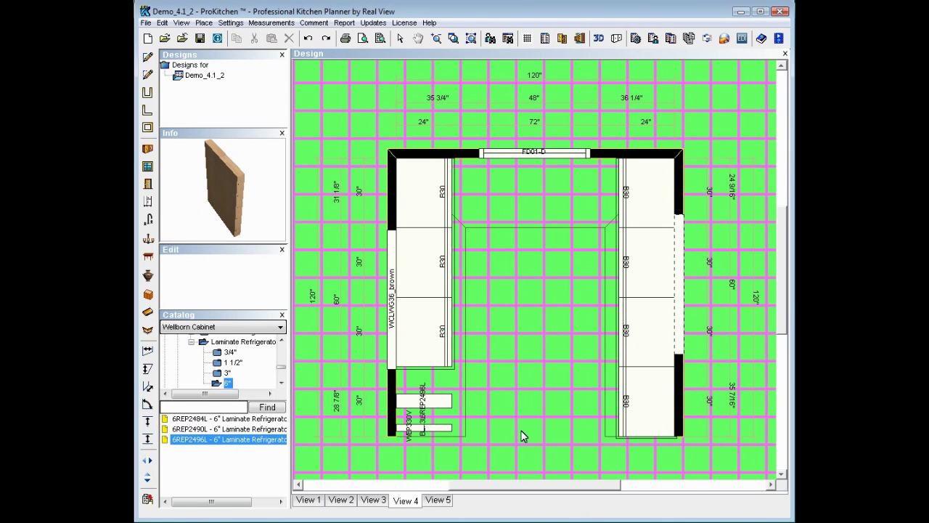
- Load Default Settings from Save/Load in View 4's Display Settings and apply
{"action": "right_click", "coordinate": [529, 292]}
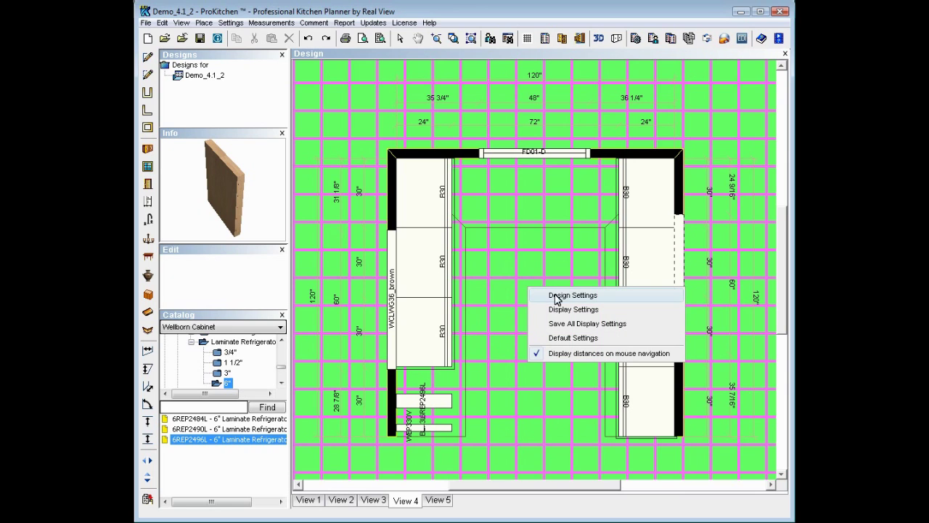
{"action": "left_click", "coordinate": [557, 311]}
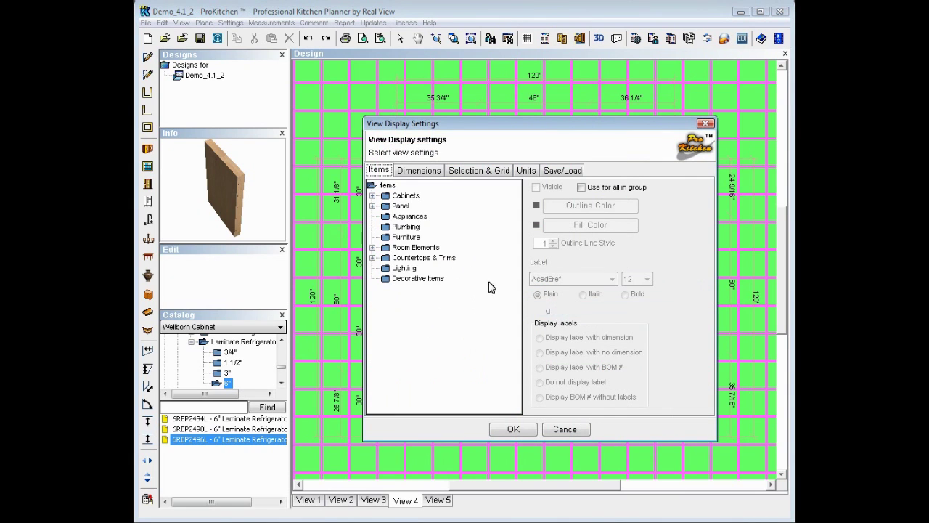
{"action": "left_click", "coordinate": [564, 173]}
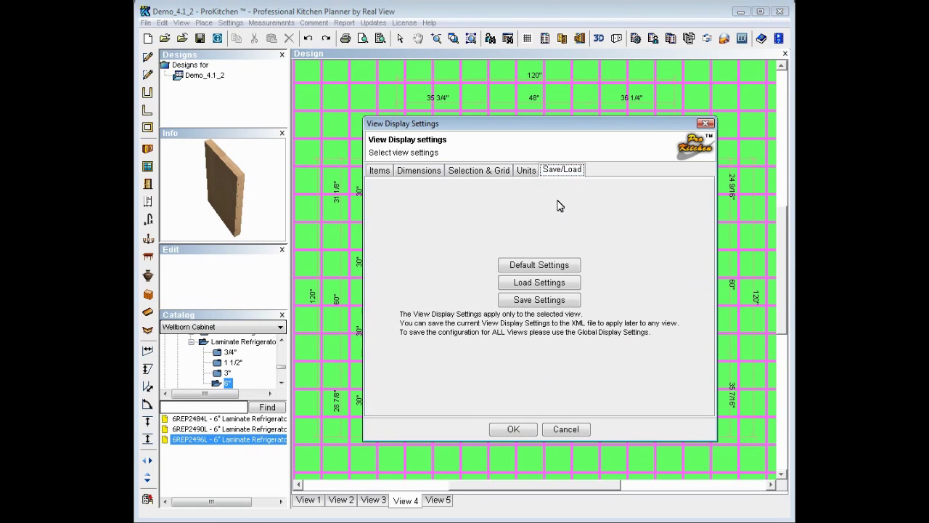
{"action": "left_click", "coordinate": [539, 267]}
{"action": "left_click", "coordinate": [513, 429]}
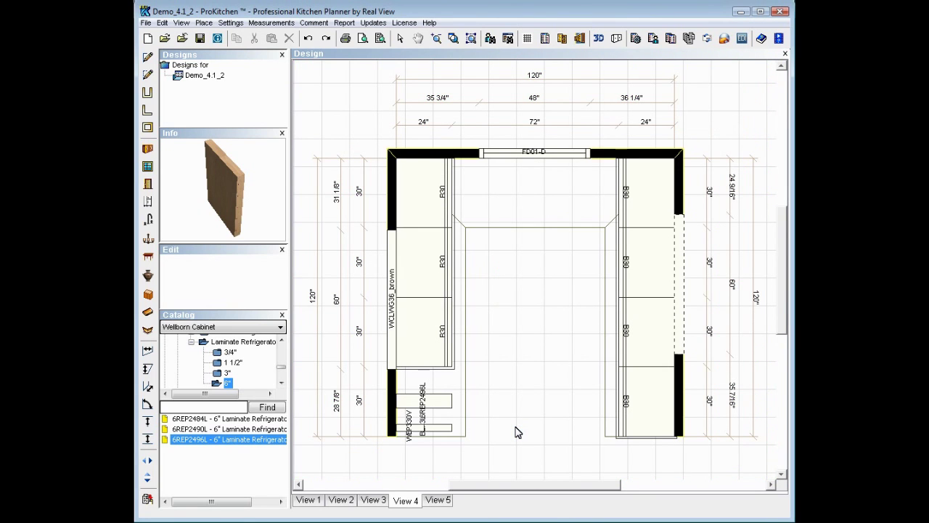
- Switch to View 3 and apply Default Settings from Display Settings > Save/Load
{"action": "left_click", "coordinate": [378, 501]}
{"action": "right_click", "coordinate": [520, 319]}
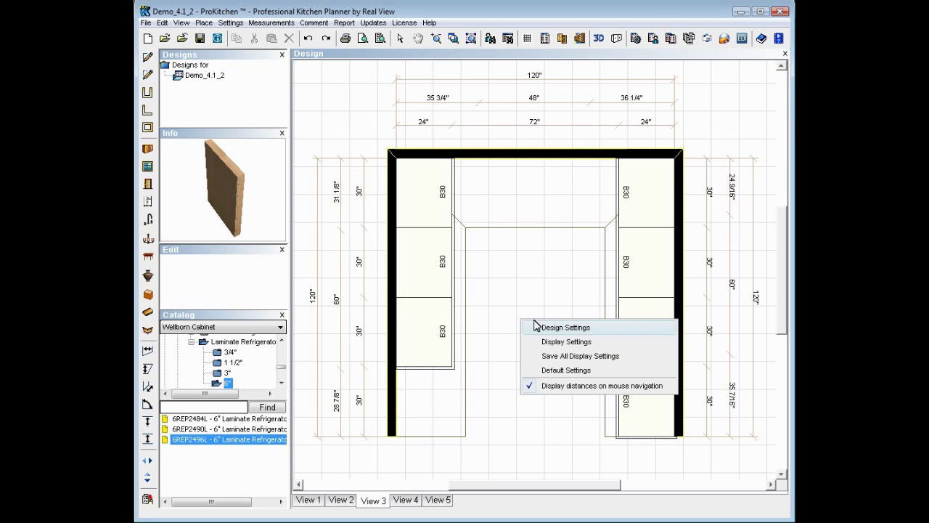
{"action": "left_click", "coordinate": [565, 327]}
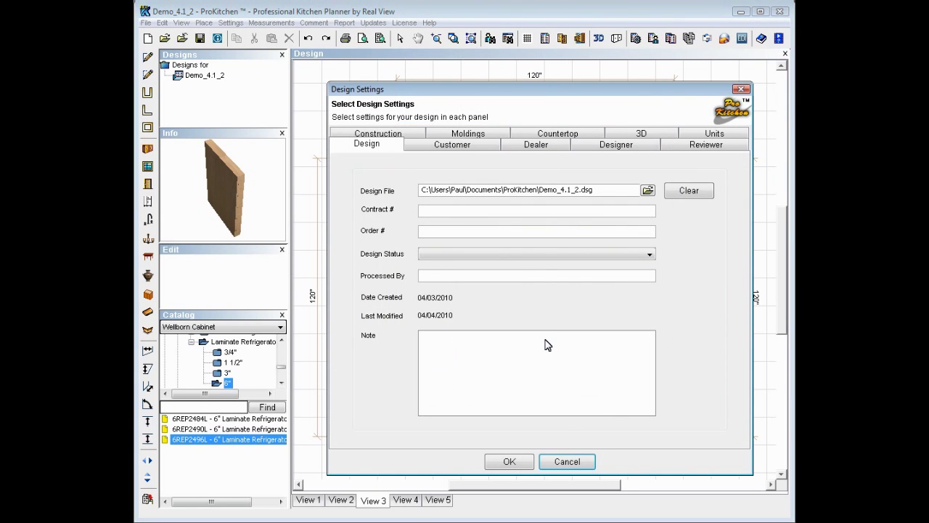
{"action": "left_click", "coordinate": [564, 462]}
{"action": "right_click", "coordinate": [513, 329]}
{"action": "left_click", "coordinate": [541, 346]}
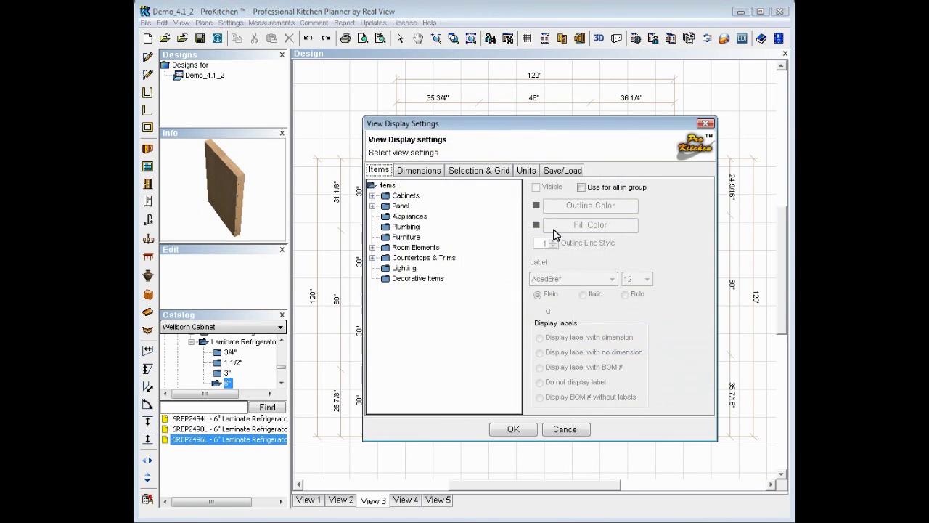
{"action": "left_click", "coordinate": [554, 172]}
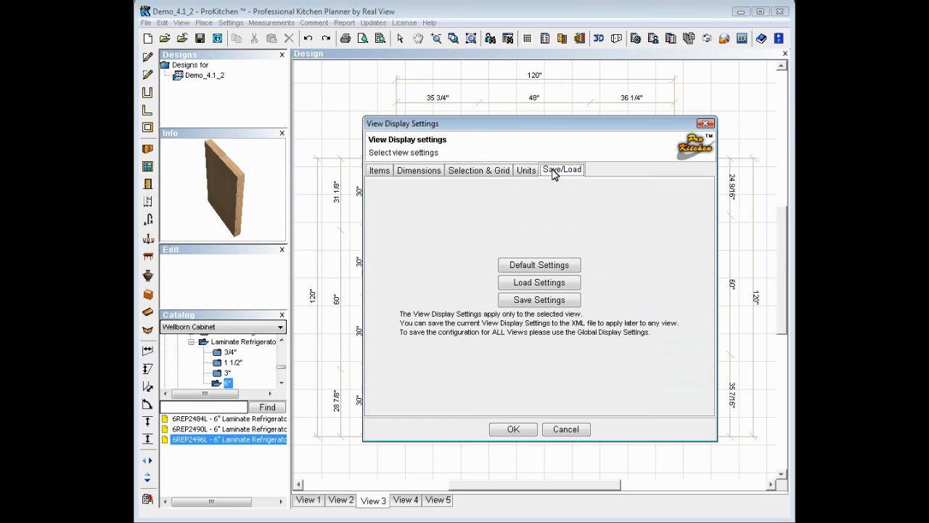
{"action": "left_click", "coordinate": [541, 266]}
{"action": "left_click", "coordinate": [514, 430]}
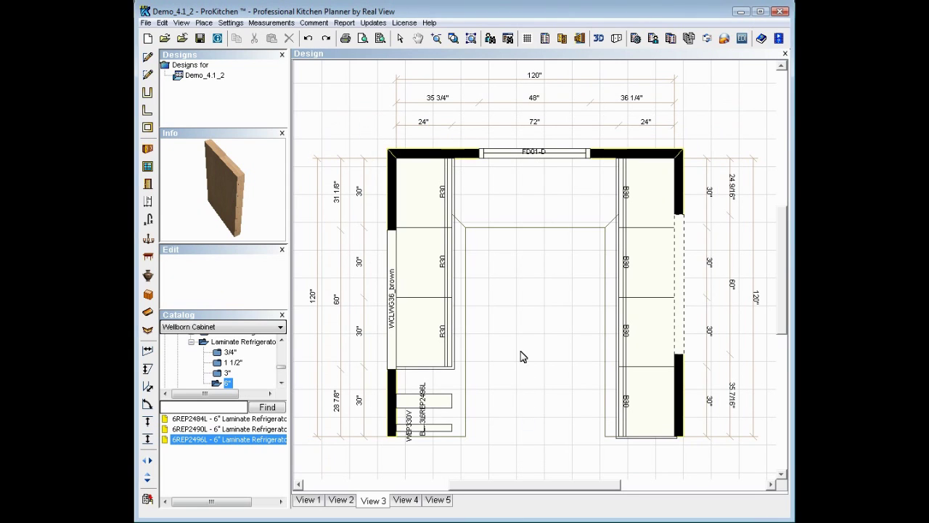